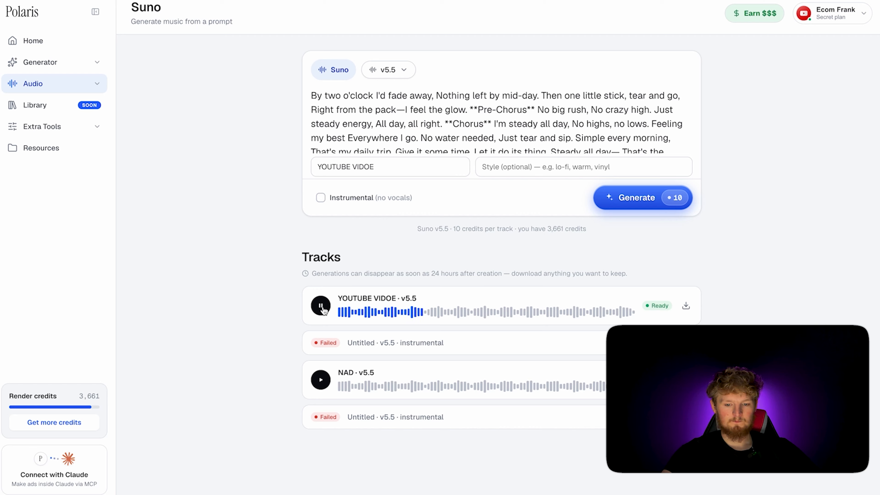
- Stop playback of the generated YOUTUBE VIDOE track
{"action": "left_click", "coordinate": [321, 306]}
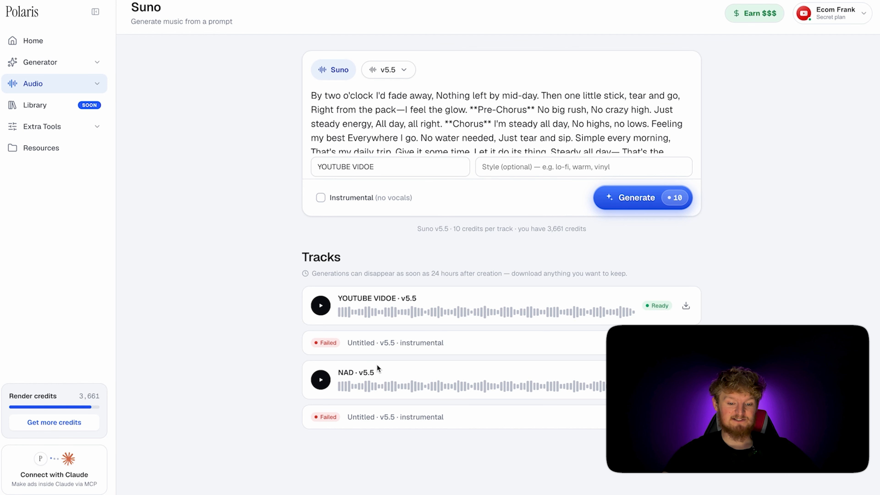
{"action": "left_click_drag", "start_coordinate": [359, 373], "coordinate": [439, 378]}
{"action": "left_click", "coordinate": [314, 370]}
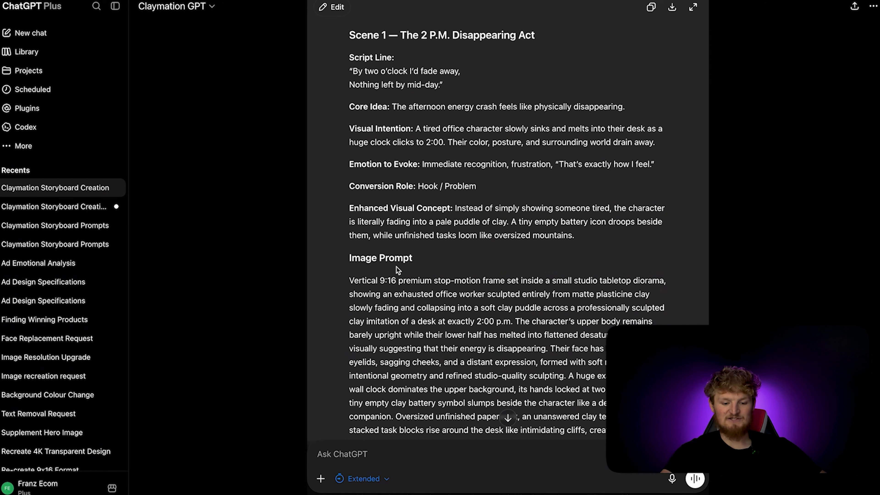
- In the ChatGPT Claymation GPT chat, review the Scene 1 and Scene 2 prompts and copy the whole claymation storyboard
{"action": "scroll", "coordinate": [397, 266], "scroll_direction": "down", "scroll_amount": 3}
{"action": "scroll", "coordinate": [397, 266], "scroll_direction": "down", "scroll_amount": 15}
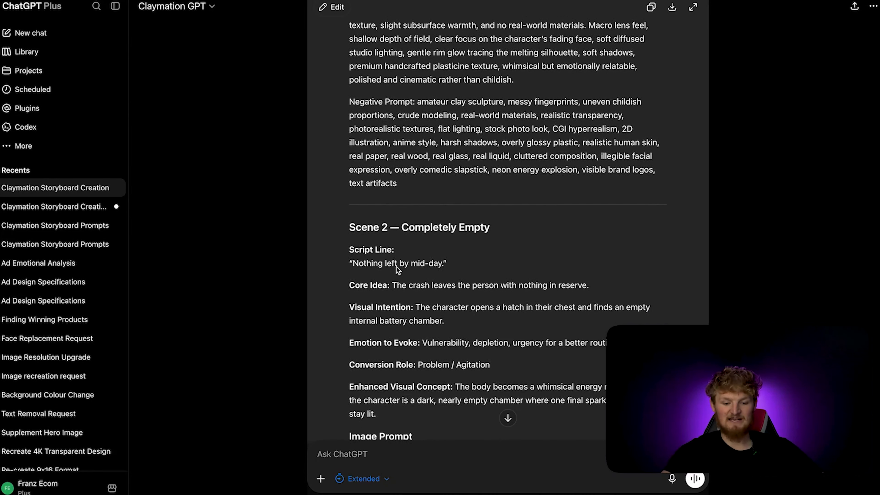
{"action": "scroll", "coordinate": [397, 266], "scroll_direction": "down", "scroll_amount": 1}
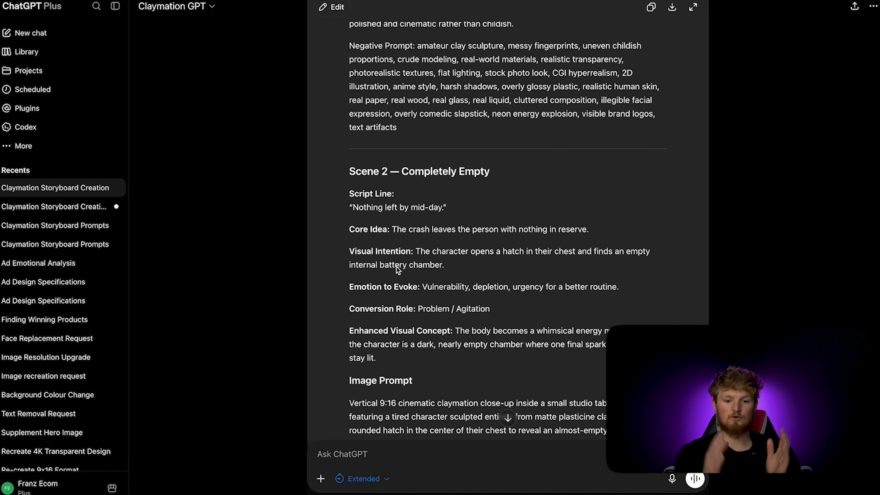
{"action": "scroll", "coordinate": [396, 266], "scroll_direction": "up", "scroll_amount": 12}
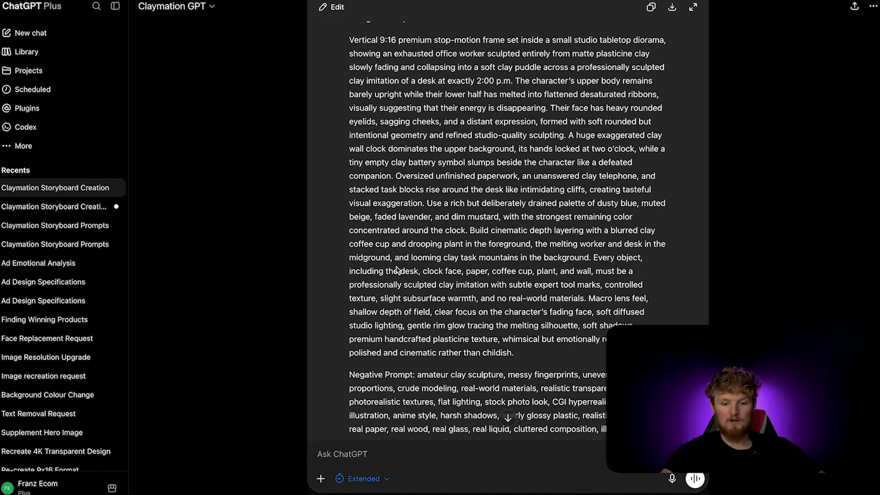
{"action": "left_click_drag", "start_coordinate": [350, 108], "coordinate": [483, 482]}
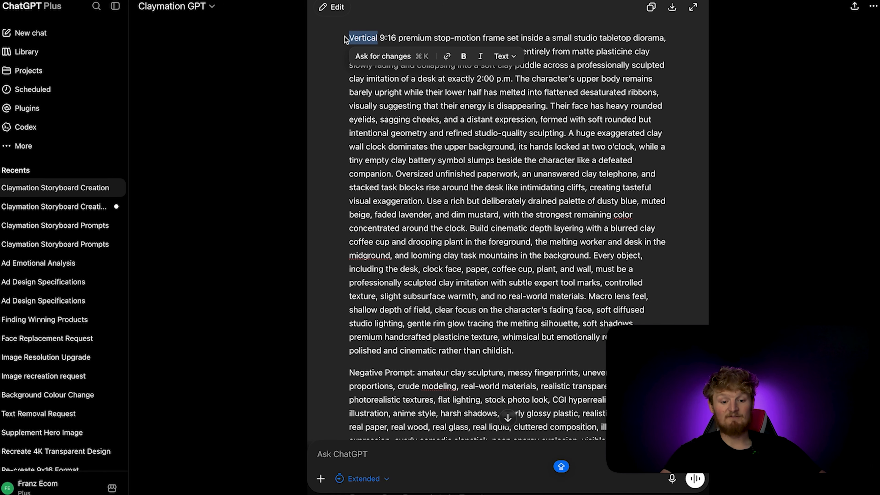
{"action": "left_click", "coordinate": [348, 38]}
{"action": "key", "text": "super+a"}
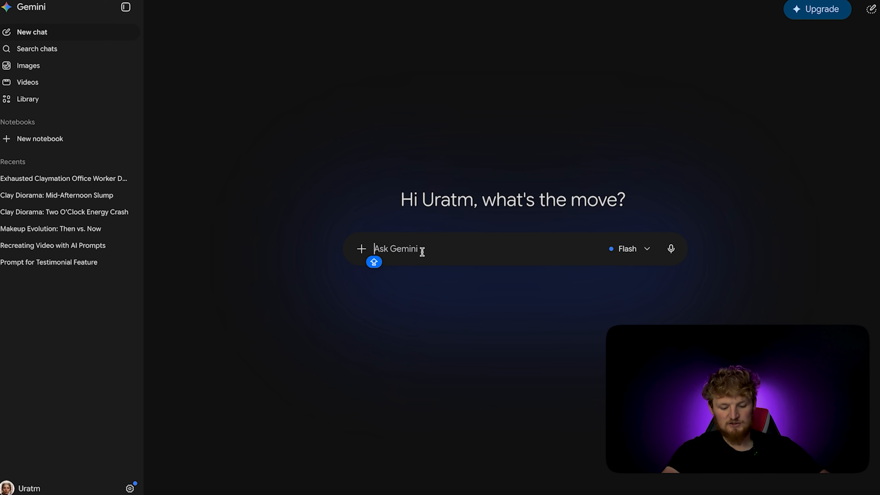
- Submit the copied claymation storyboard in a new Gemini chat and view the generated Scene 1 image
{"action": "key", "text": "ctrl+v"}
{"action": "key", "text": "Return"}
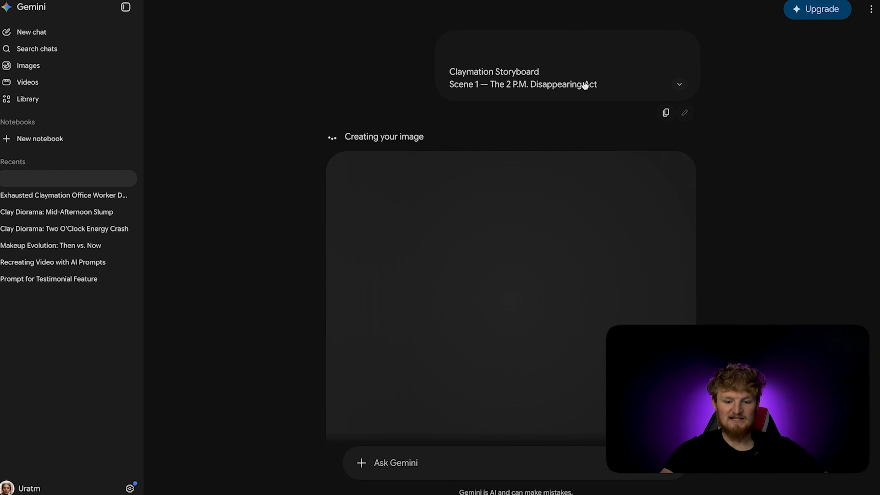
{"action": "scroll", "coordinate": [436, 128], "scroll_direction": "down", "scroll_amount": 3}
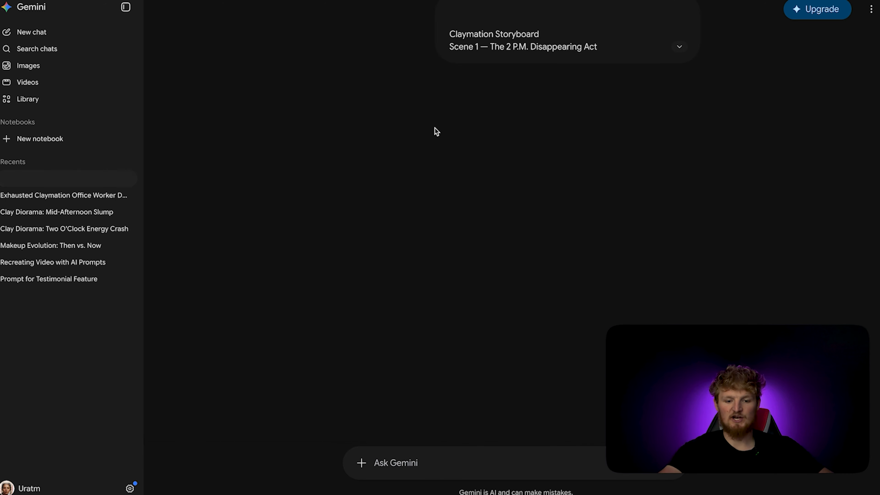
{"action": "scroll", "coordinate": [457, 210], "scroll_direction": "down", "scroll_amount": 3}
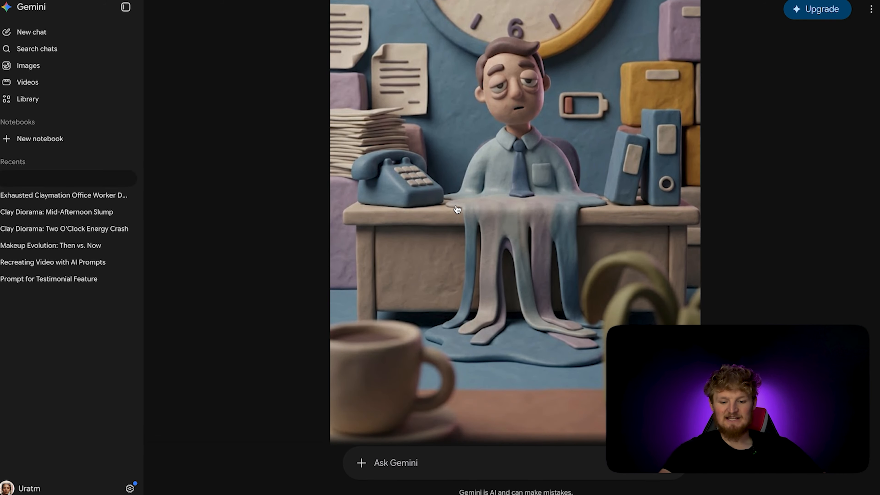
{"action": "scroll", "coordinate": [546, 118], "scroll_direction": "up", "scroll_amount": 4}
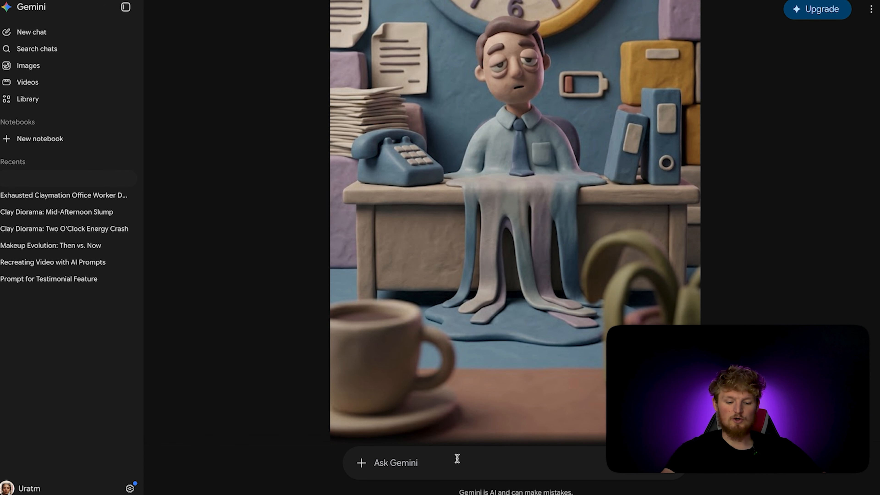
- Return to the ChatGPT storyboard chat and request "Turn the script into a female, not a male"
{"action": "left_click", "coordinate": [457, 458]}
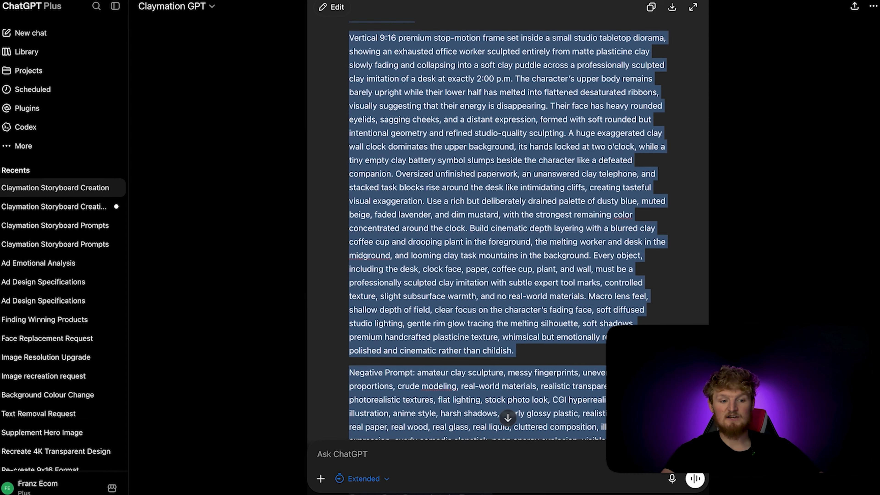
{"action": "left_click", "coordinate": [317, 265]}
{"action": "scroll", "coordinate": [513, 366], "scroll_direction": "down", "scroll_amount": 20}
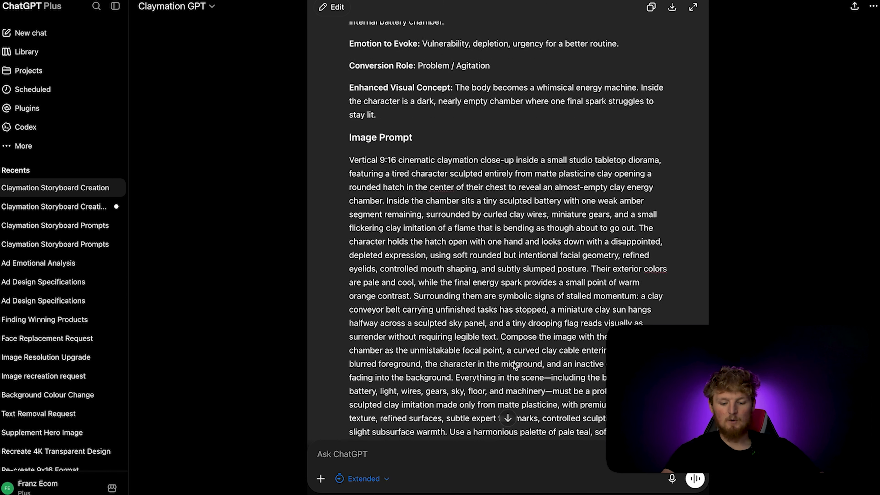
{"action": "scroll", "coordinate": [514, 365], "scroll_direction": "down", "scroll_amount": 15}
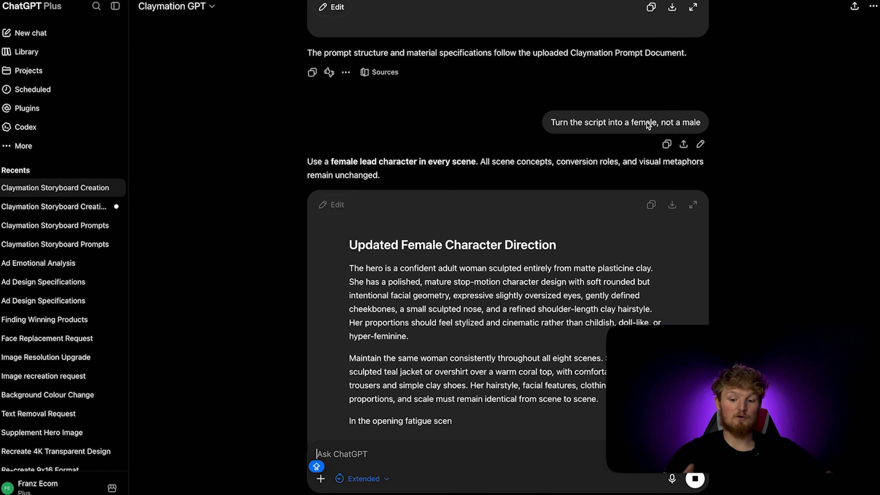
- Examine the updated female character direction and the image prompts of the storyboard's last scenes
{"action": "scroll", "coordinate": [426, 305], "scroll_direction": "down", "scroll_amount": 7}
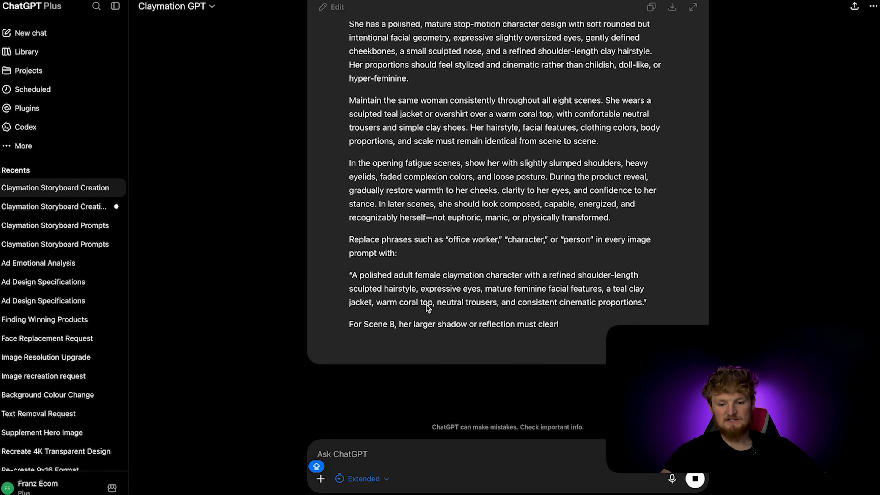
{"action": "scroll", "coordinate": [428, 308], "scroll_direction": "up", "scroll_amount": 10}
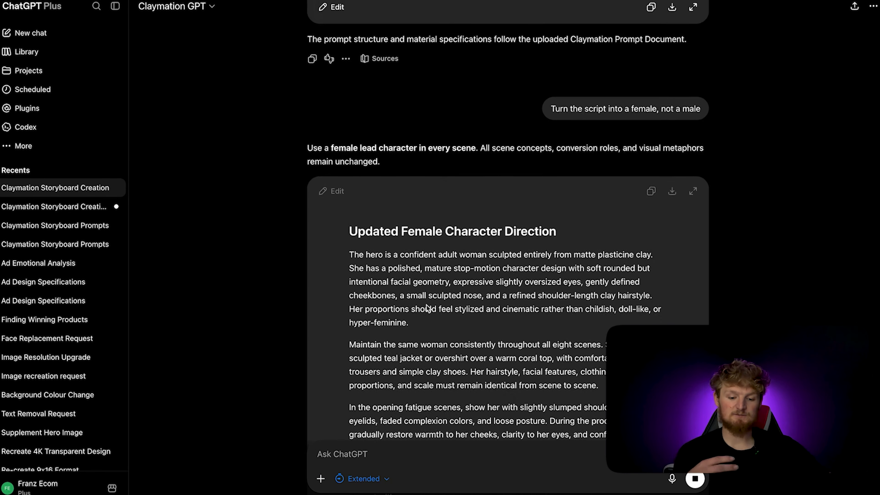
{"action": "scroll", "coordinate": [426, 305], "scroll_direction": "up", "scroll_amount": 2}
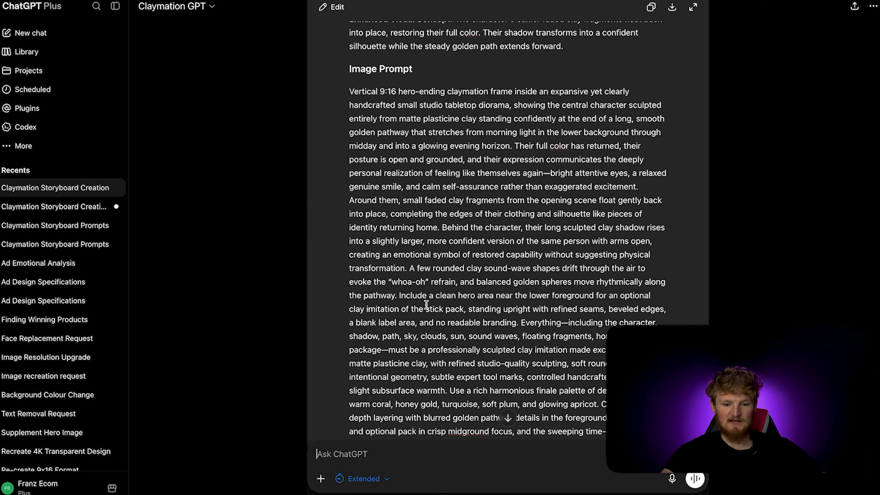
{"action": "scroll", "coordinate": [426, 305], "scroll_direction": "up", "scroll_amount": 20}
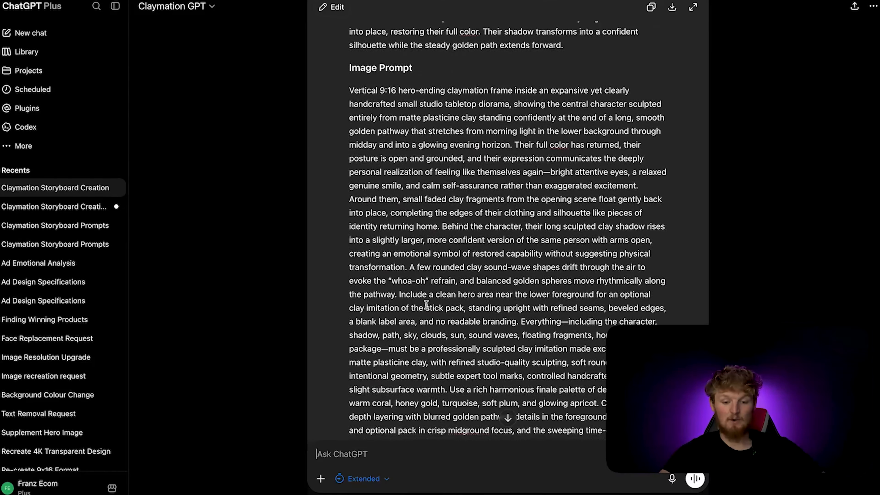
{"action": "scroll", "coordinate": [426, 304], "scroll_direction": "down", "scroll_amount": 20}
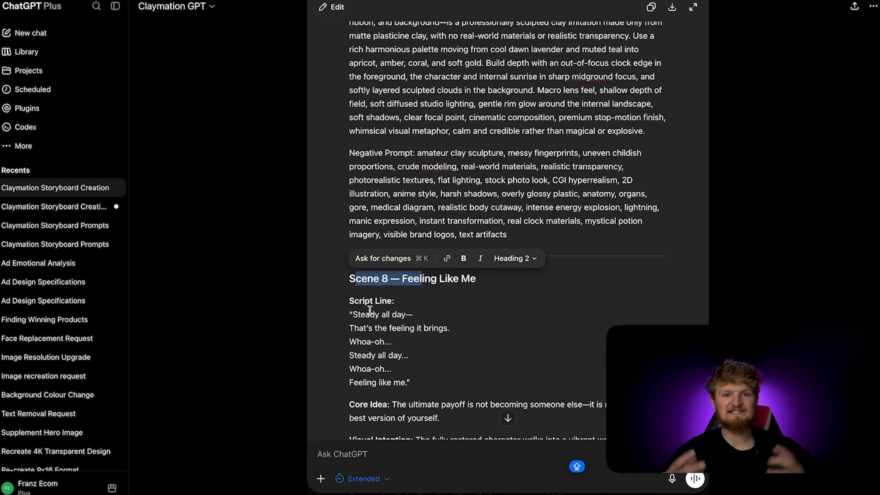
{"action": "left_click", "coordinate": [446, 97]}
{"action": "scroll", "coordinate": [444, 98], "scroll_direction": "up", "scroll_amount": 8}
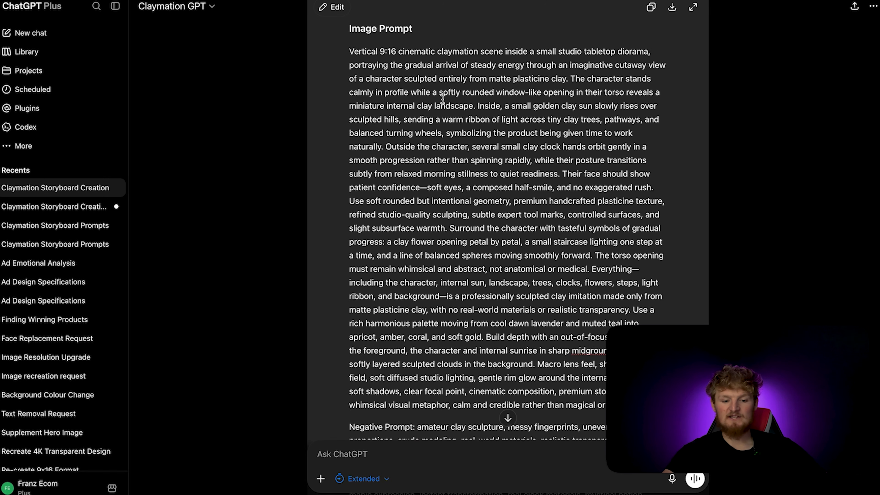
{"action": "left_click_drag", "start_coordinate": [350, 51], "coordinate": [400, 123]}
{"action": "scroll", "coordinate": [399, 123], "scroll_direction": "down", "scroll_amount": 6}
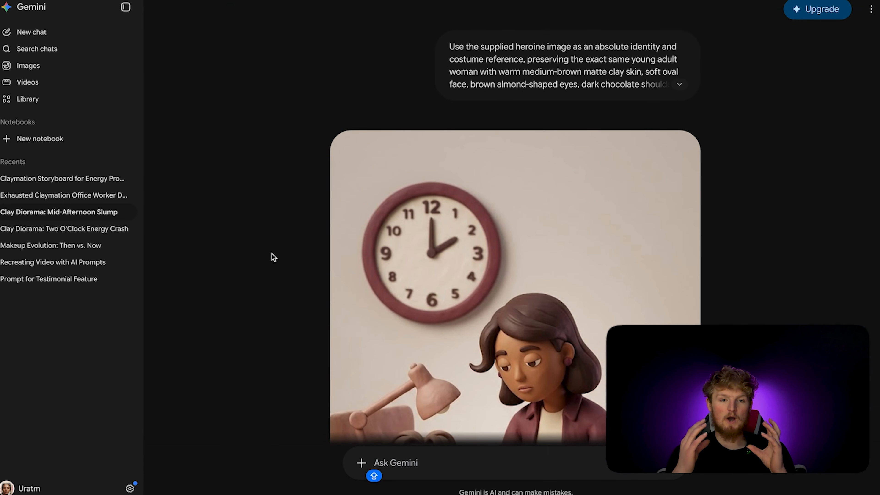
- In Gemini's "Clay Diorama: Mid-Afternoon Slump" chat, review the heroine images and download the one of her slumped at the desk
{"action": "scroll", "coordinate": [568, 277], "scroll_direction": "down", "scroll_amount": 4}
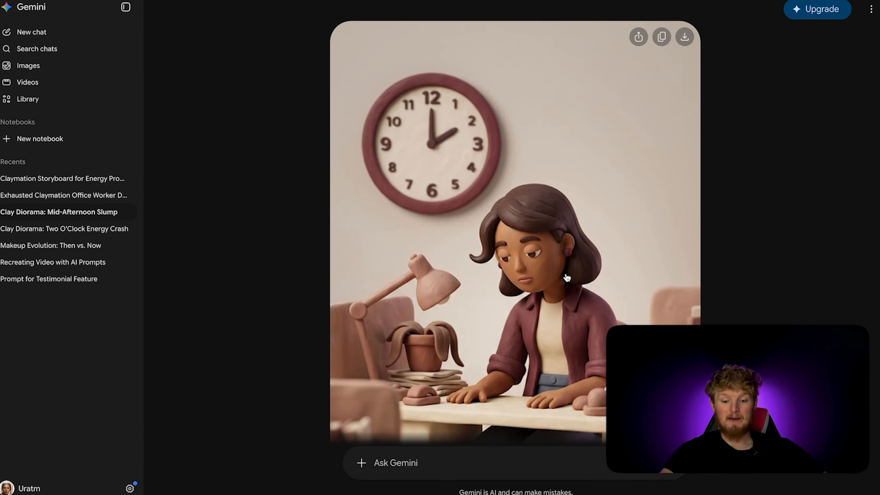
{"action": "scroll", "coordinate": [493, 288], "scroll_direction": "down", "scroll_amount": 5}
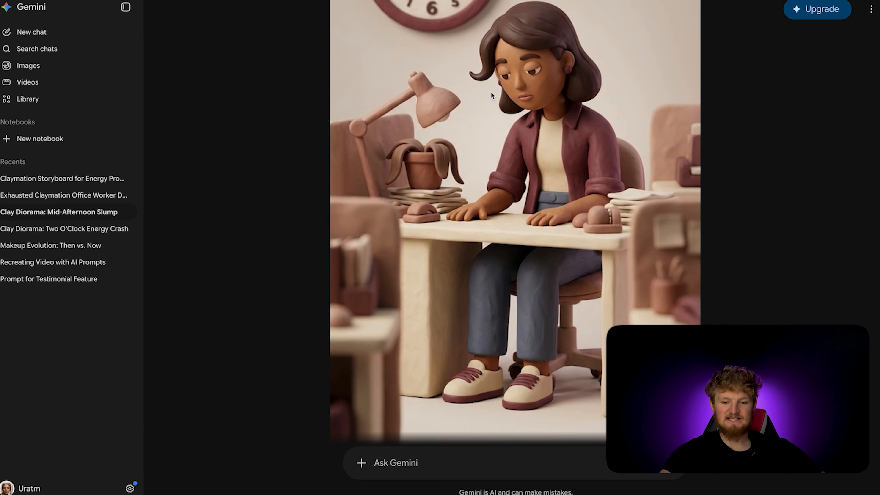
{"action": "scroll", "coordinate": [510, 223], "scroll_direction": "down", "scroll_amount": 15}
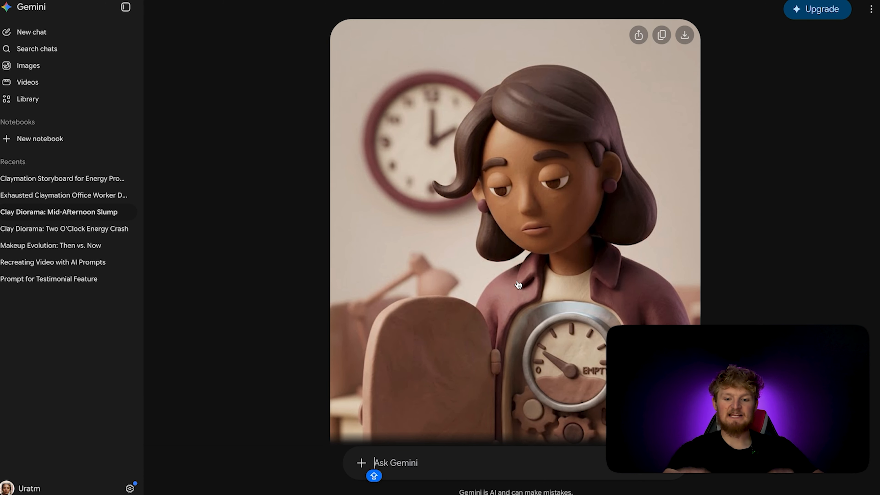
{"action": "scroll", "coordinate": [586, 218], "scroll_direction": "down", "scroll_amount": 4}
{"action": "scroll", "coordinate": [481, 109], "scroll_direction": "up", "scroll_amount": 9}
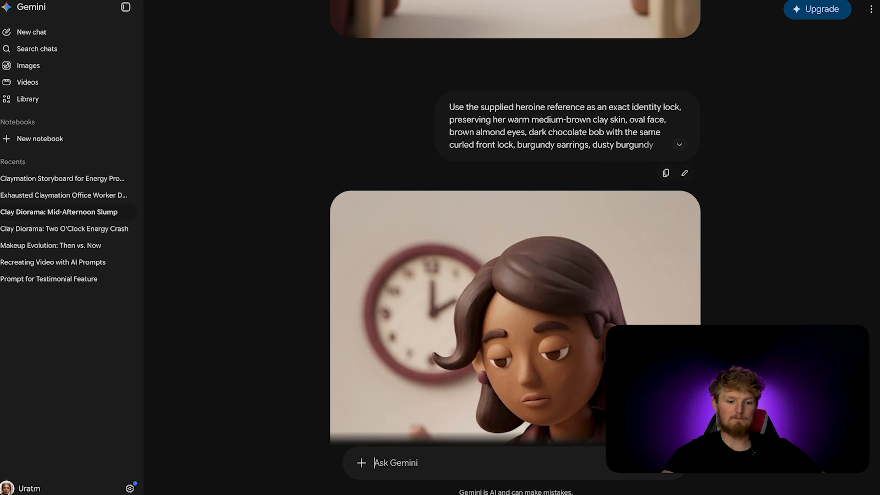
{"action": "scroll", "coordinate": [433, 184], "scroll_direction": "up", "scroll_amount": 15}
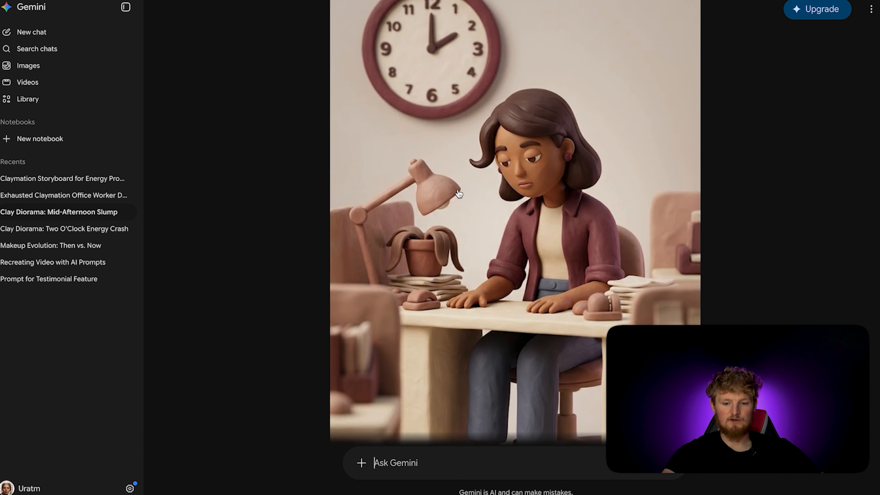
{"action": "scroll", "coordinate": [566, 178], "scroll_direction": "up", "scroll_amount": 6}
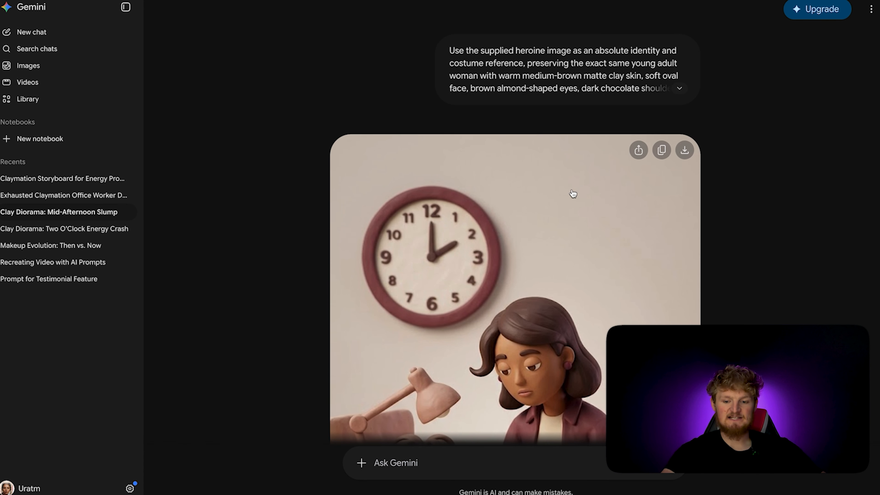
{"action": "left_click", "coordinate": [684, 147]}
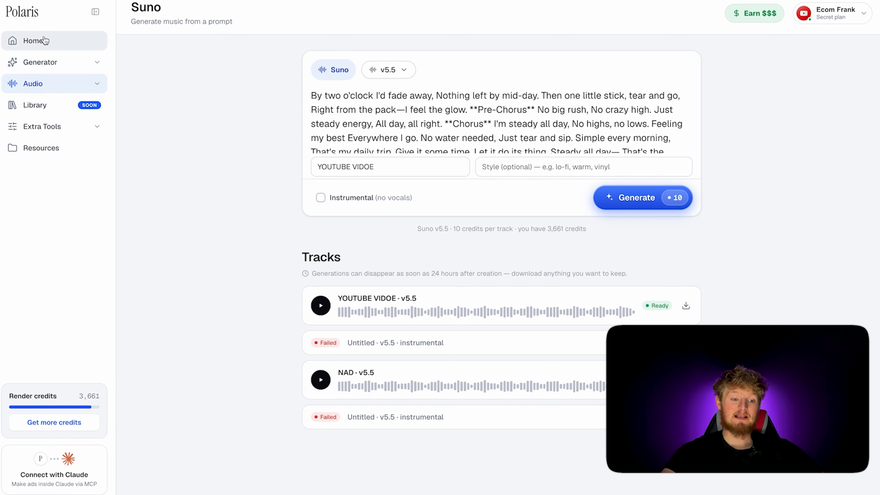
- Switch to Polaris, open its video generator and look through the existing claymation videos
{"action": "left_click", "coordinate": [52, 63]}
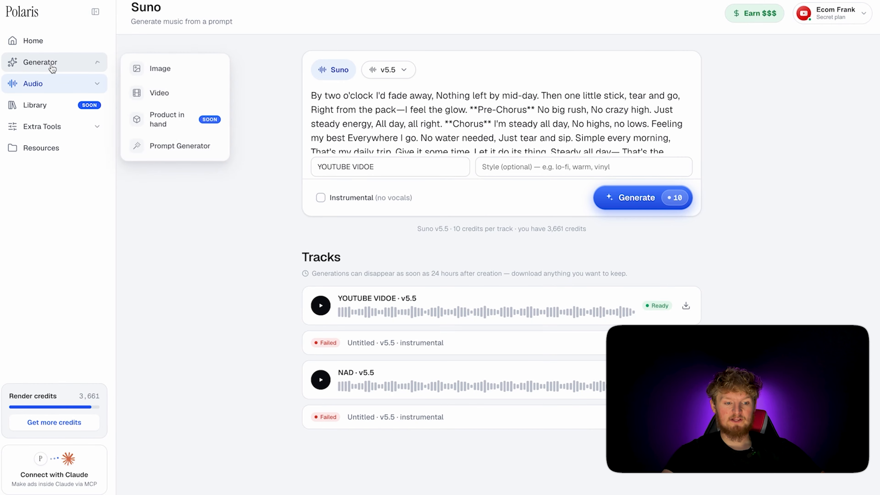
{"action": "left_click", "coordinate": [154, 98]}
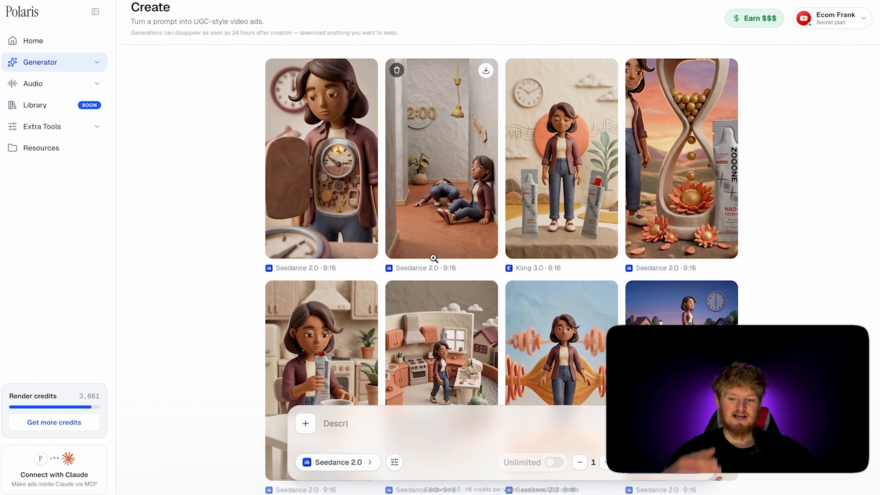
{"action": "scroll", "coordinate": [434, 258], "scroll_direction": "down", "scroll_amount": 10}
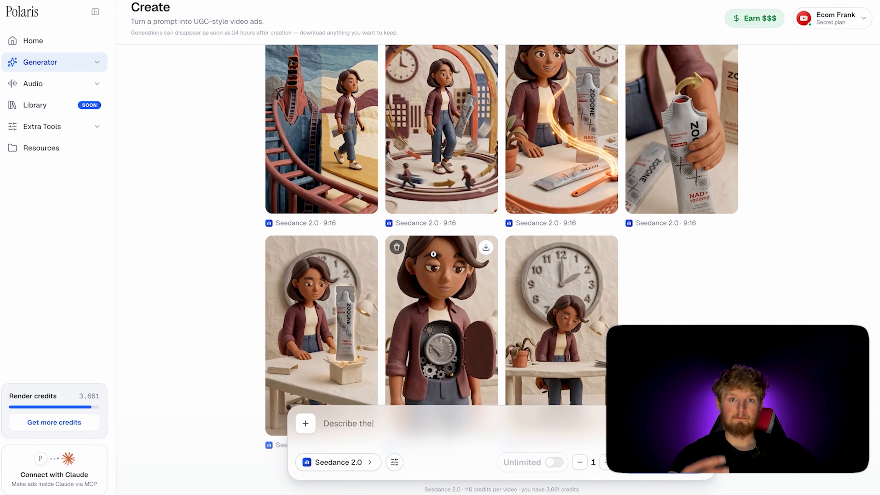
{"action": "scroll", "coordinate": [433, 254], "scroll_direction": "up", "scroll_amount": 2}
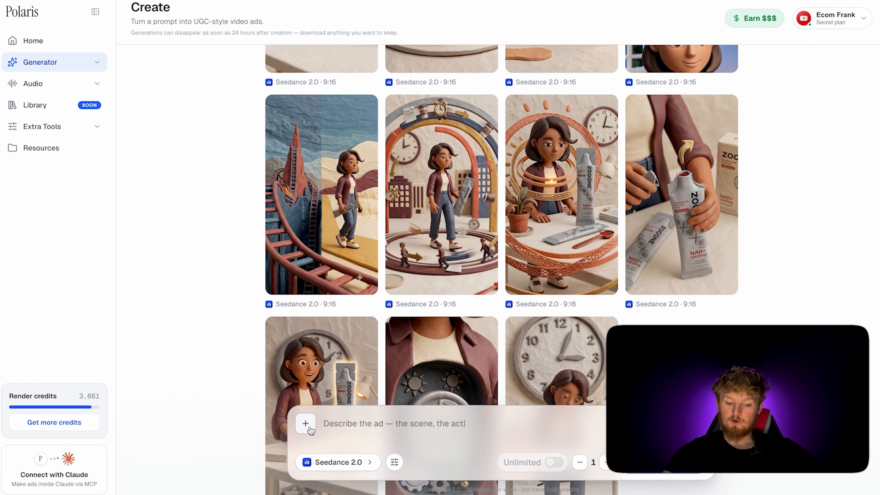
- Add image 1 from the Downloads folder as the new video's start frame and place the cursor in the prompt
{"action": "left_click", "coordinate": [310, 428]}
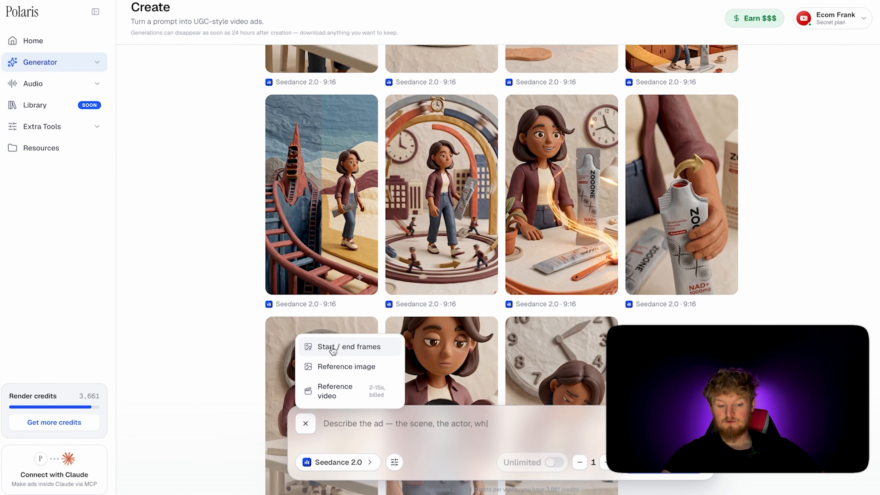
{"action": "left_click", "coordinate": [332, 347]}
{"action": "left_click", "coordinate": [379, 360]}
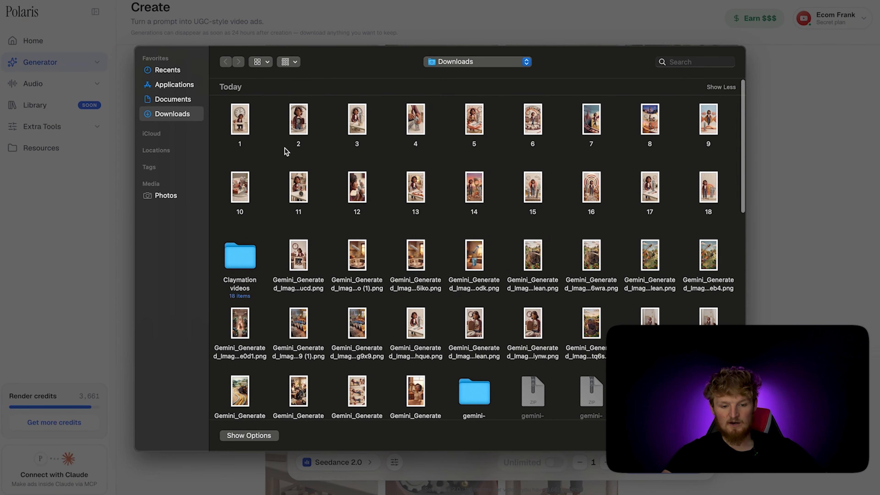
{"action": "left_click", "coordinate": [237, 127]}
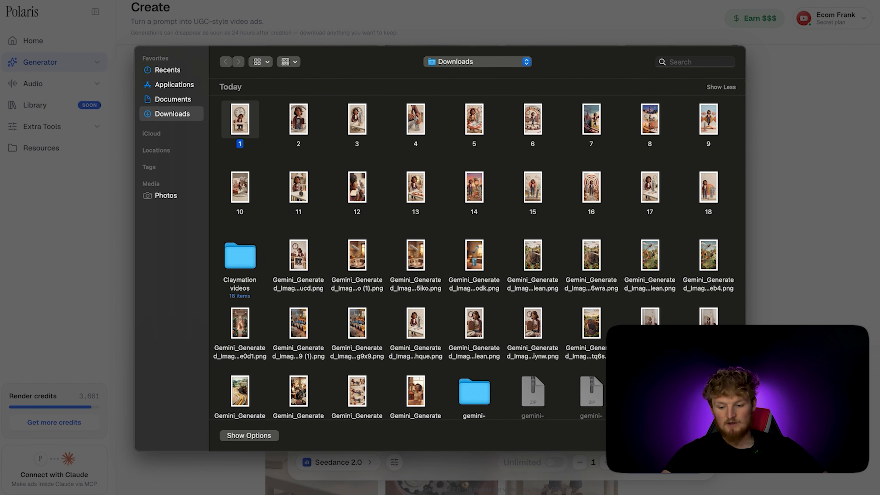
{"action": "key", "text": "Return"}
{"action": "left_click", "coordinate": [347, 421]}
{"action": "type", "text": "A cr"}
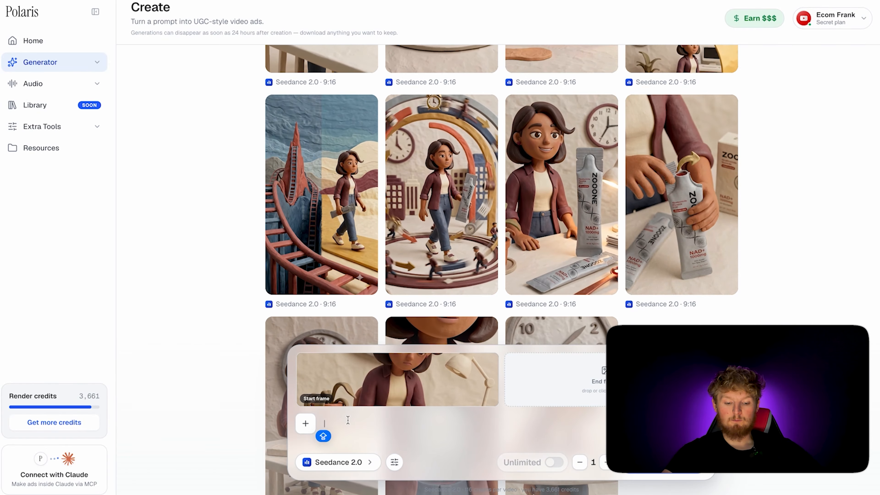
{"action": "type", "text": "eator unbox"}
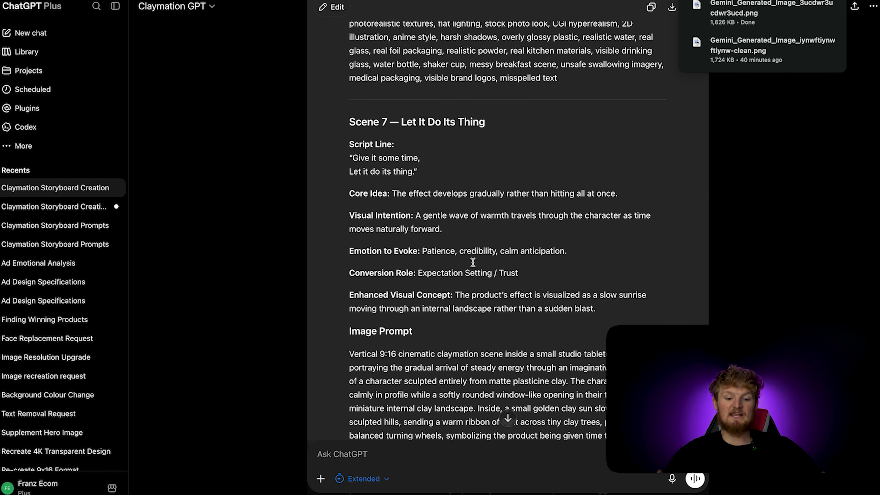
- Copy Scene 1's Enhanced Visual Concept from the ChatGPT claymation storyboard and paste it as the video prompt in Polaris
{"action": "scroll", "coordinate": [473, 262], "scroll_direction": "up", "scroll_amount": 15}
{"action": "scroll", "coordinate": [473, 270], "scroll_direction": "down", "scroll_amount": 7}
{"action": "scroll", "coordinate": [473, 270], "scroll_direction": "down", "scroll_amount": 5}
{"action": "scroll", "coordinate": [473, 271], "scroll_direction": "up", "scroll_amount": 20}
{"action": "scroll", "coordinate": [473, 271], "scroll_direction": "up", "scroll_amount": 5}
{"action": "scroll", "coordinate": [473, 271], "scroll_direction": "down", "scroll_amount": 4}
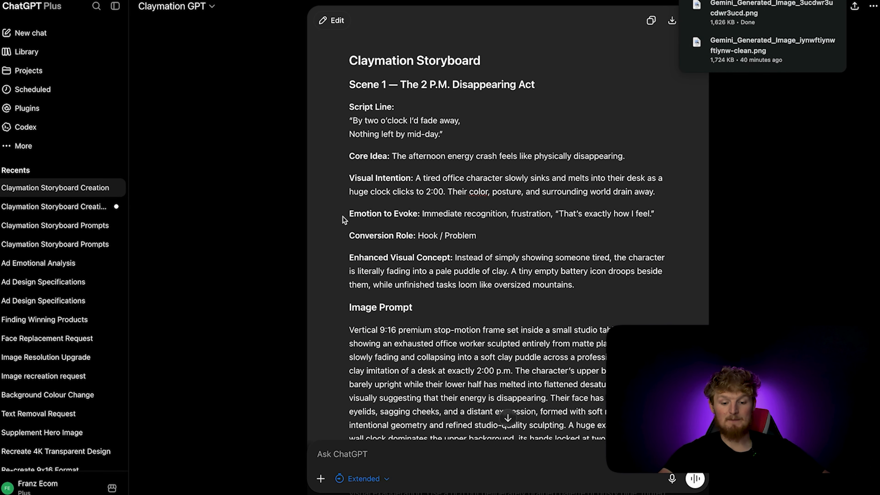
{"action": "left_click", "coordinate": [347, 260]}
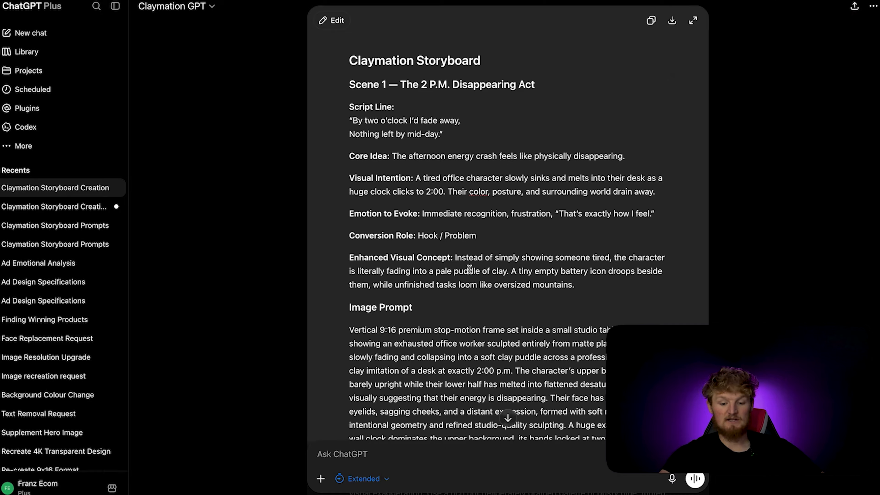
{"action": "left_click_drag", "start_coordinate": [349, 178], "coordinate": [576, 286]}
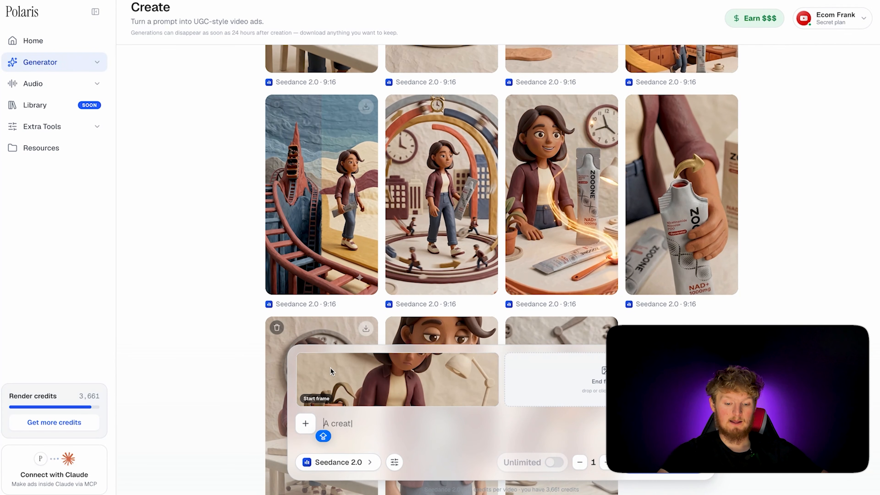
{"action": "key", "text": "ctrl+v"}
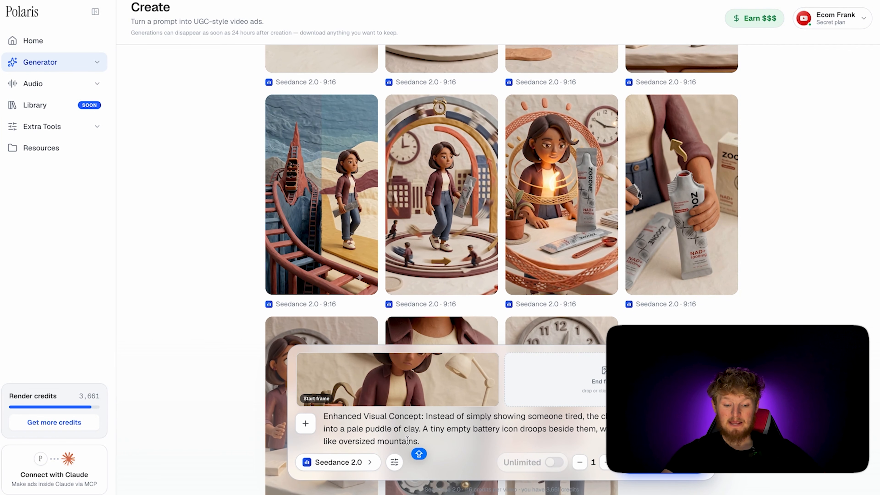
- Check the aspect ratio, quality and duration options available for the Seedance 2.0 video
{"action": "left_click", "coordinate": [395, 461]}
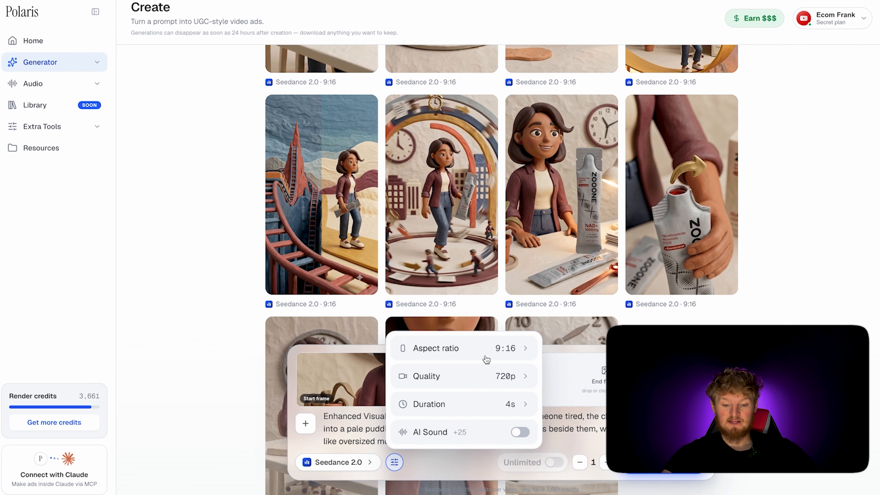
{"action": "left_click", "coordinate": [486, 349]}
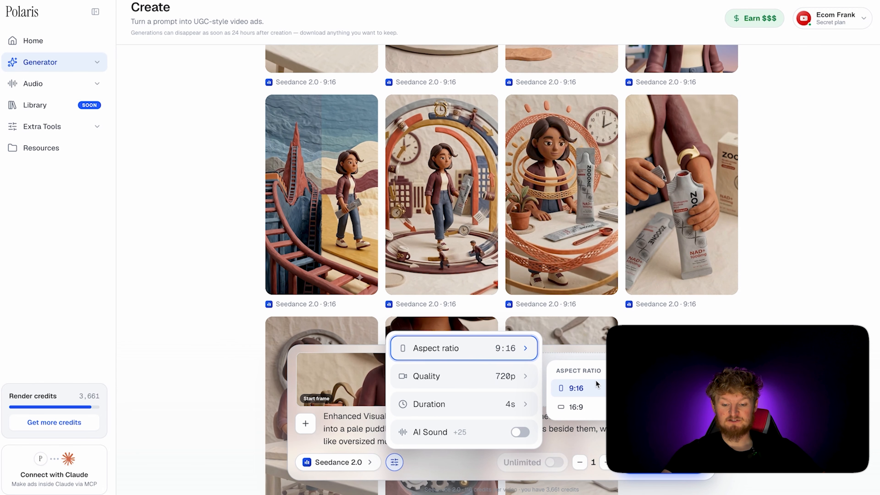
{"action": "left_click", "coordinate": [485, 376]}
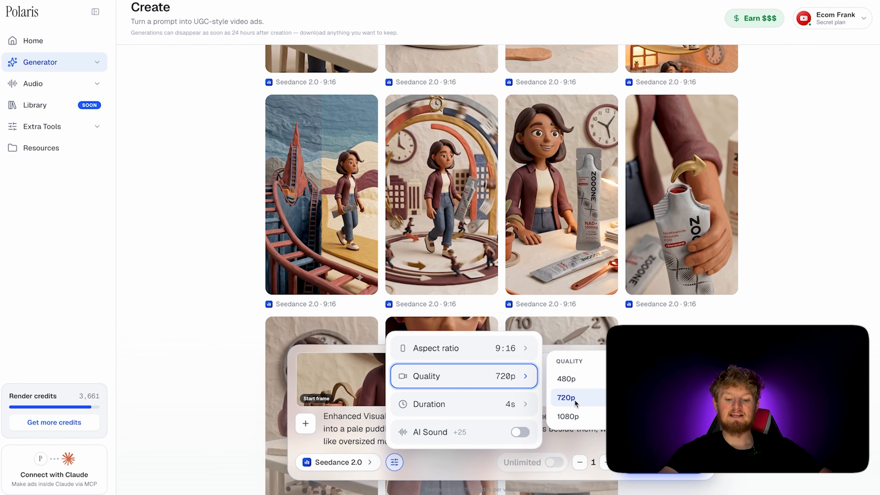
{"action": "left_click", "coordinate": [432, 405]}
{"action": "left_click", "coordinate": [447, 401]}
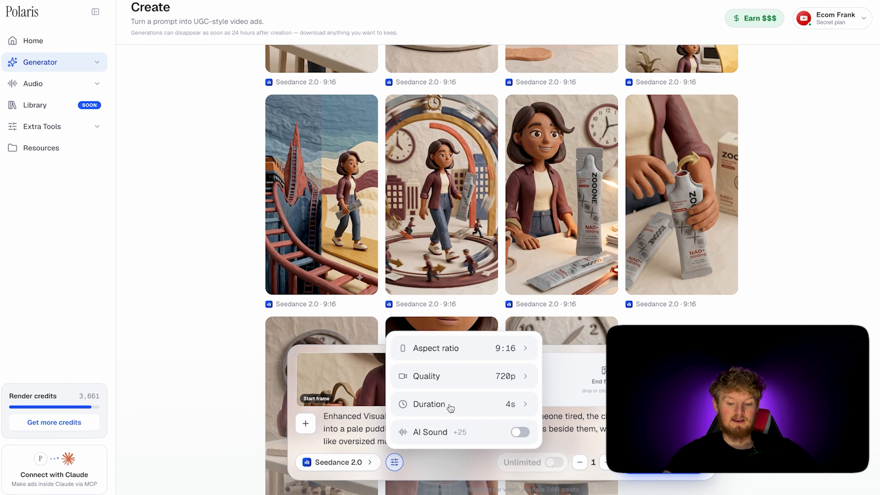
{"action": "left_click", "coordinate": [454, 404]}
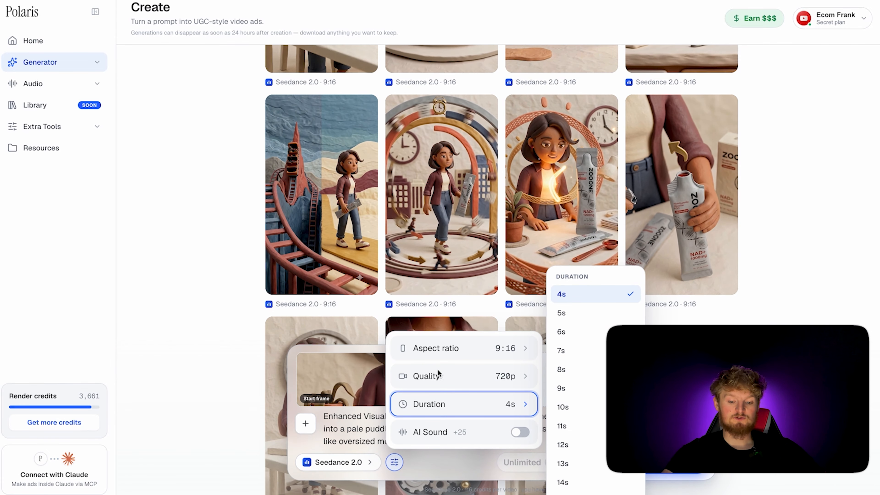
- Preview the start frame at full size, close it and check the video model choice
{"action": "left_click", "coordinate": [339, 356]}
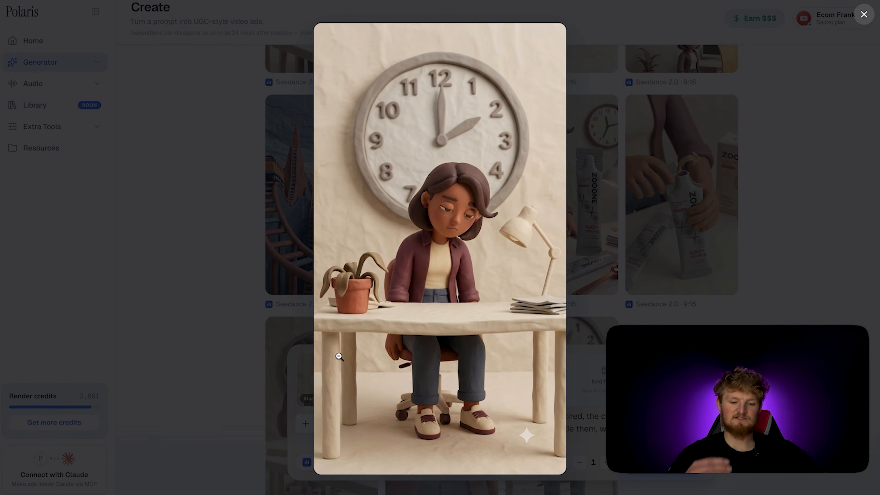
{"action": "left_click", "coordinate": [340, 356]}
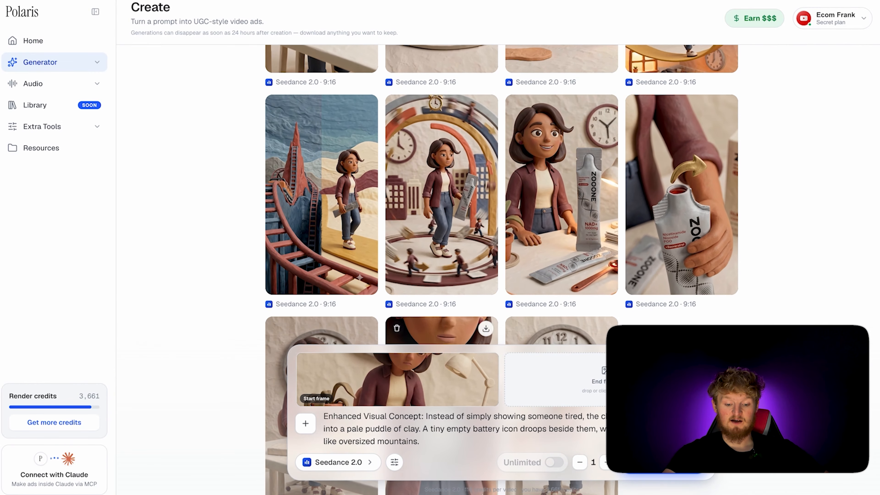
{"action": "left_click", "coordinate": [338, 462]}
{"action": "left_click", "coordinate": [372, 410]}
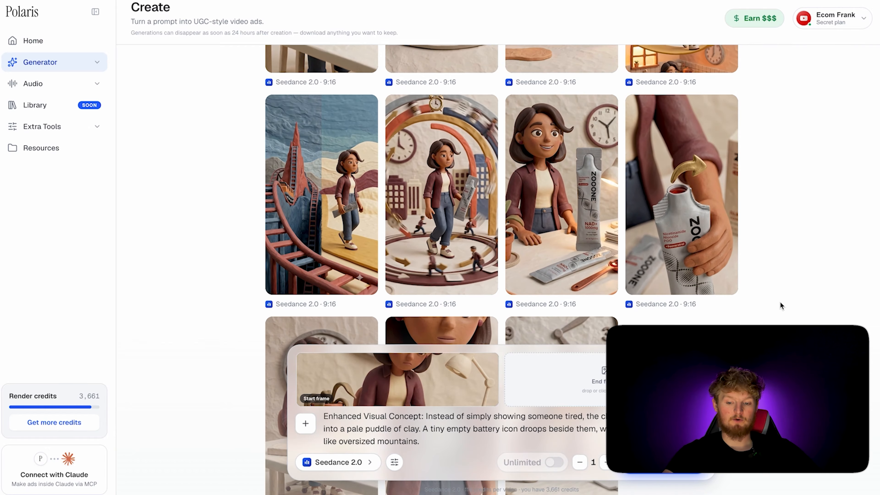
- Look through the finished claymation clips in the Polaris video gallery
{"action": "scroll", "coordinate": [629, 284], "scroll_direction": "up", "scroll_amount": 10}
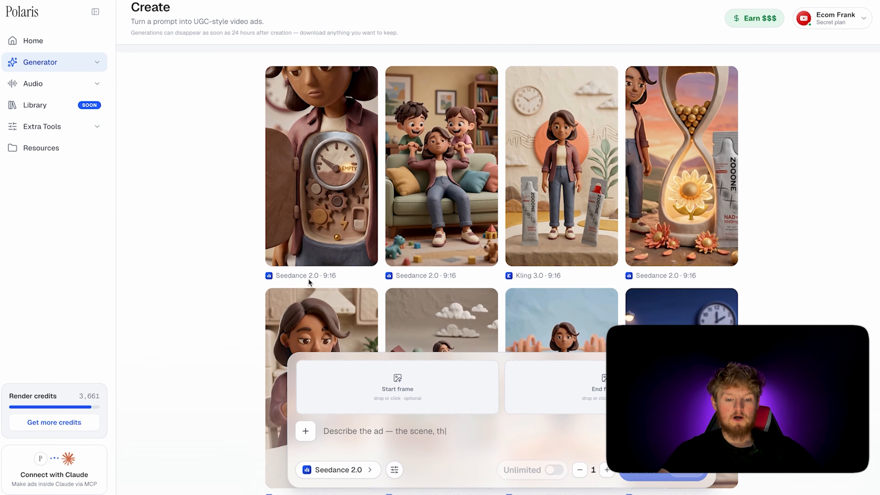
{"action": "scroll", "coordinate": [308, 282], "scroll_direction": "down", "scroll_amount": 1}
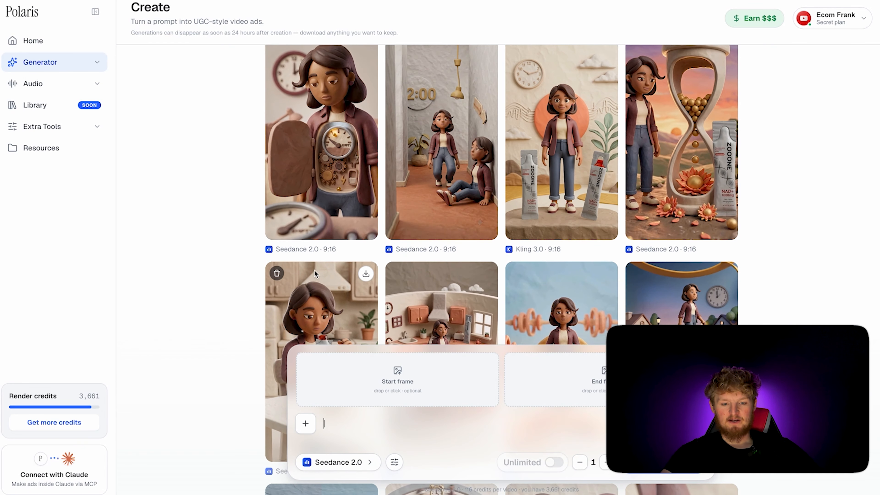
{"action": "scroll", "coordinate": [315, 274], "scroll_direction": "down", "scroll_amount": 1}
{"action": "scroll", "coordinate": [371, 71], "scroll_direction": "up", "scroll_amount": 2}
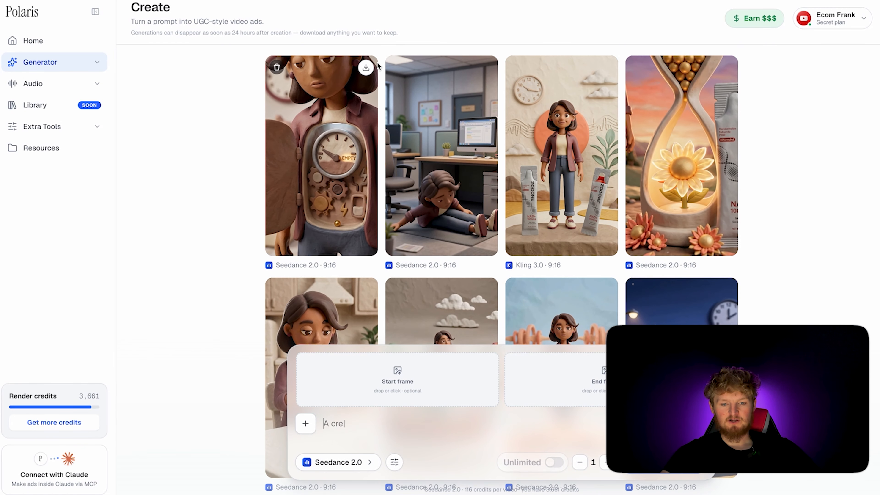
{"action": "scroll", "coordinate": [444, 208], "scroll_direction": "down", "scroll_amount": 5}
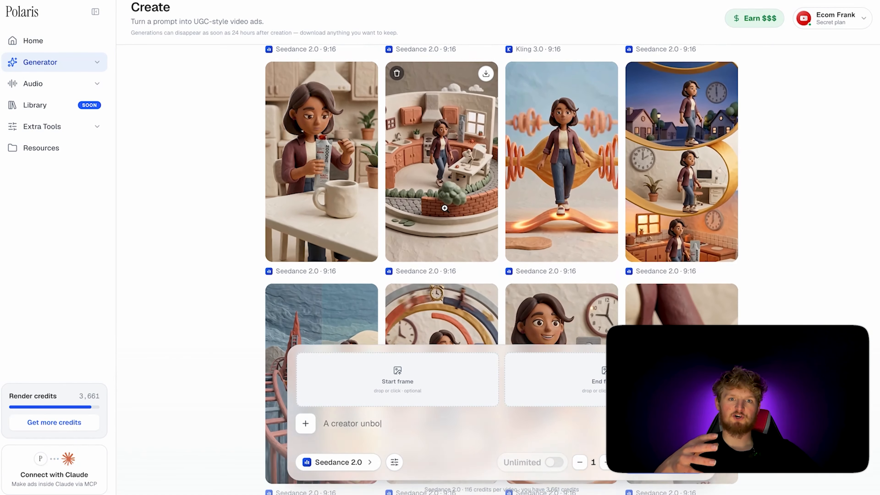
{"action": "scroll", "coordinate": [446, 211], "scroll_direction": "down", "scroll_amount": 1}
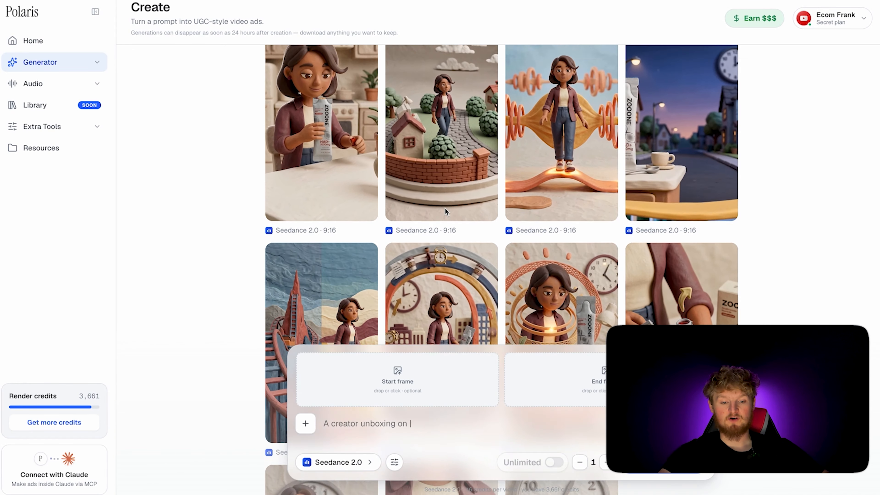
{"action": "scroll", "coordinate": [447, 211], "scroll_direction": "up", "scroll_amount": 3}
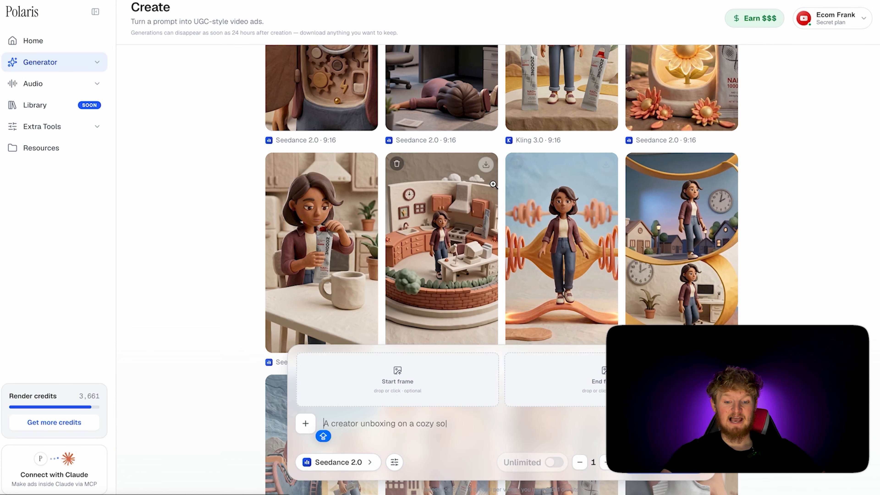
{"action": "scroll", "coordinate": [495, 187], "scroll_direction": "up", "scroll_amount": 3}
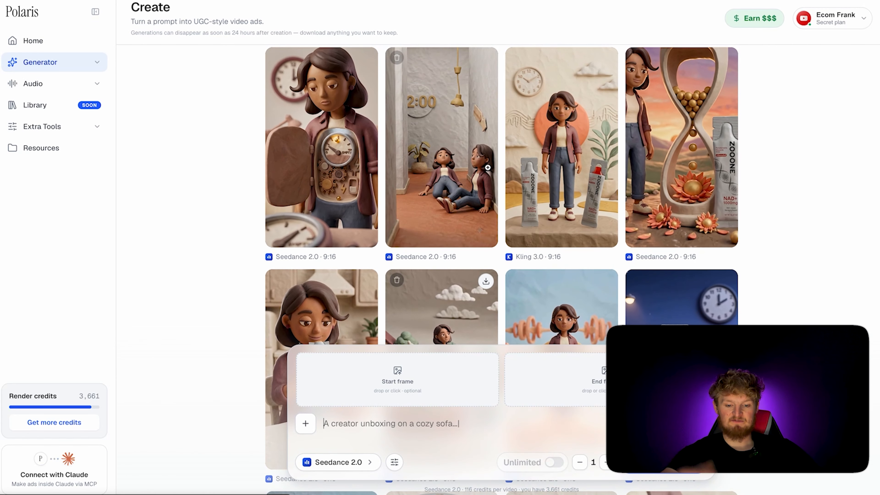
- Switch to CapCut and start a new video project
{"action": "mouse_move", "coordinate": [389, 485]}
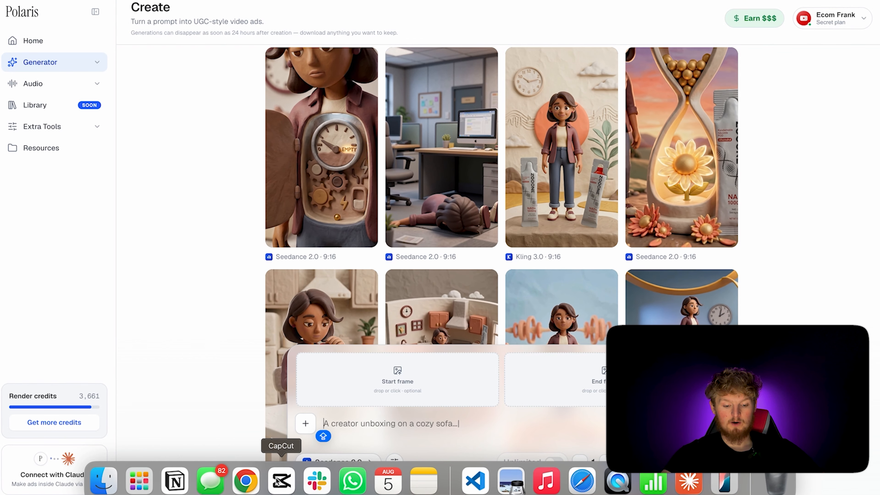
{"action": "left_click", "coordinate": [279, 482]}
{"action": "left_click", "coordinate": [432, 67]}
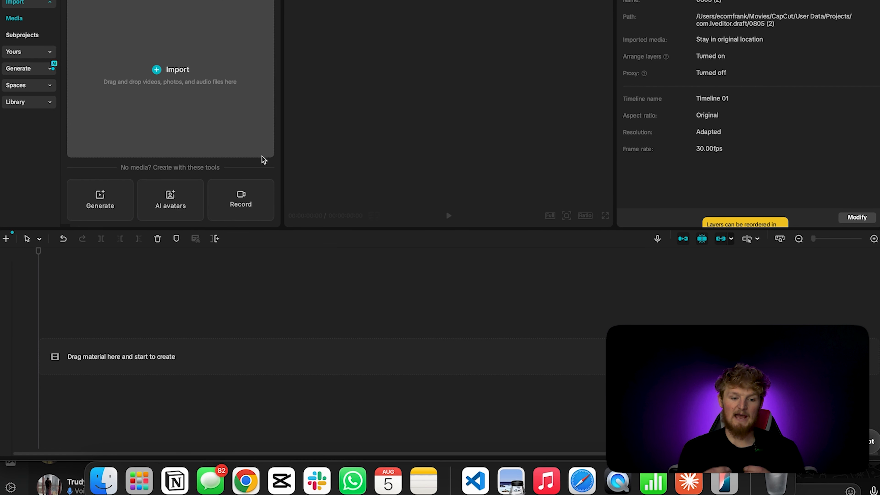
- Import all the clips from the "Claymation videos" folder in Downloads into the project
{"action": "left_click", "coordinate": [179, 74]}
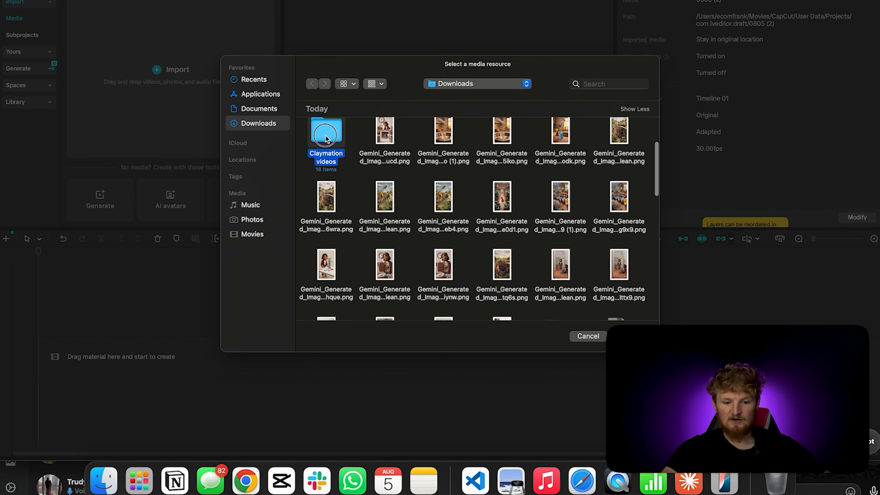
{"action": "double_click", "coordinate": [323, 141]}
{"action": "left_click_drag", "start_coordinate": [308, 138], "coordinate": [638, 320]}
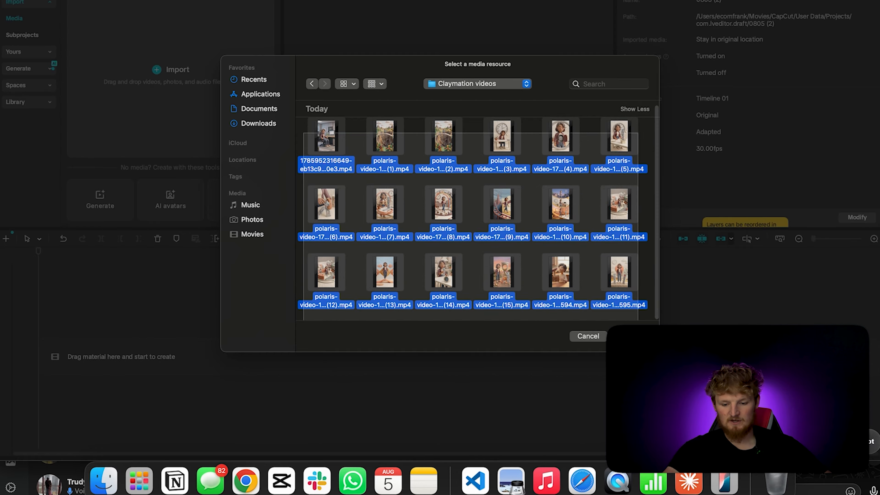
{"action": "key", "text": "Return"}
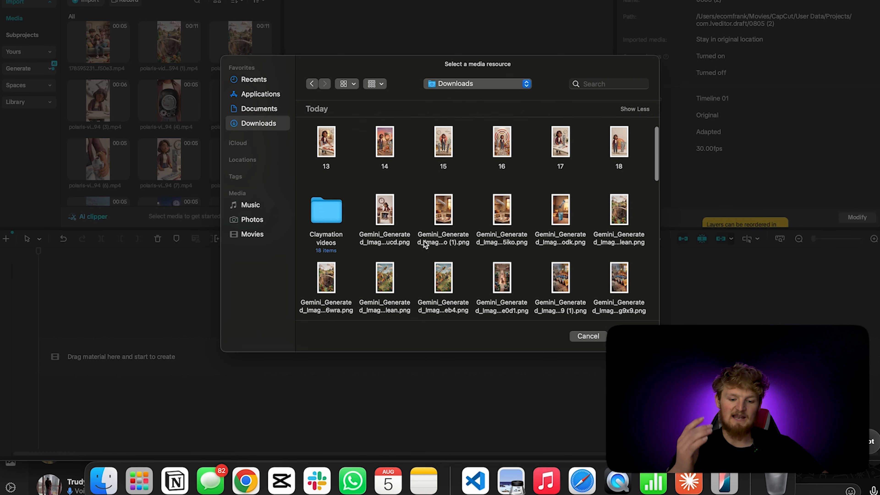
- Import the song polaris-suno-178594 (1).mp3 from Downloads and place it at the start of the timeline
{"action": "scroll", "coordinate": [424, 242], "scroll_direction": "down", "scroll_amount": 2}
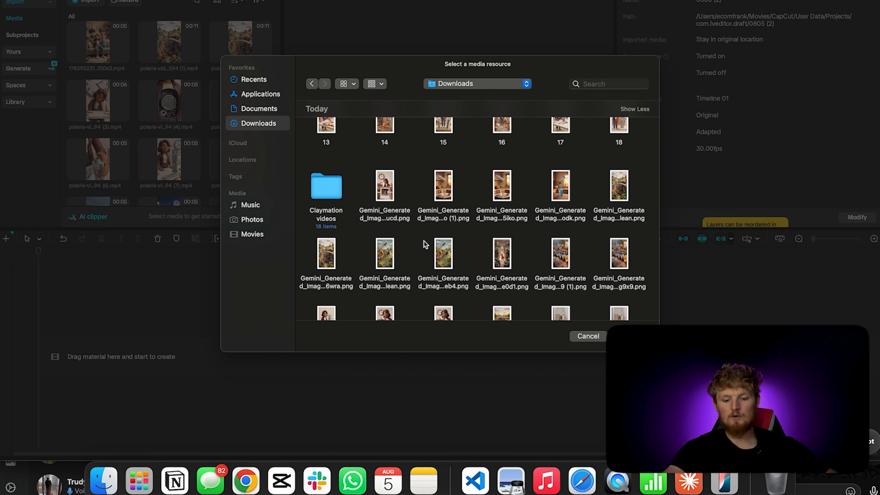
{"action": "scroll", "coordinate": [425, 244], "scroll_direction": "down", "scroll_amount": 10}
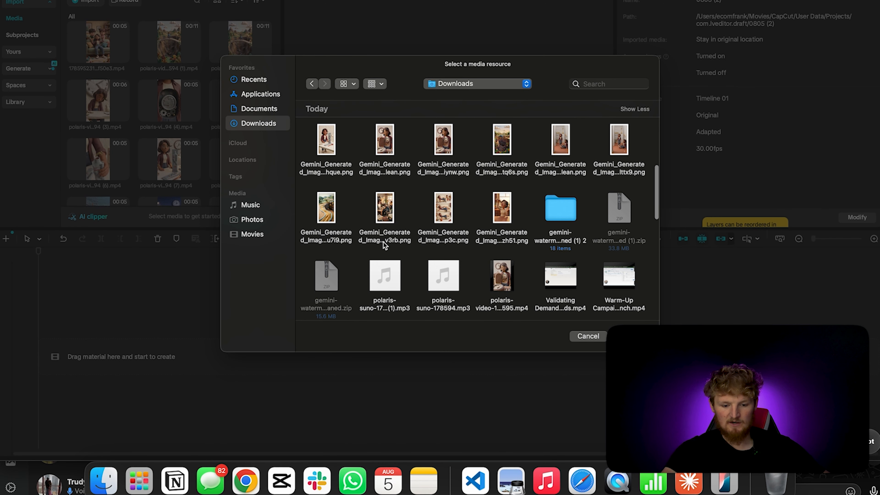
{"action": "key", "text": "Return"}
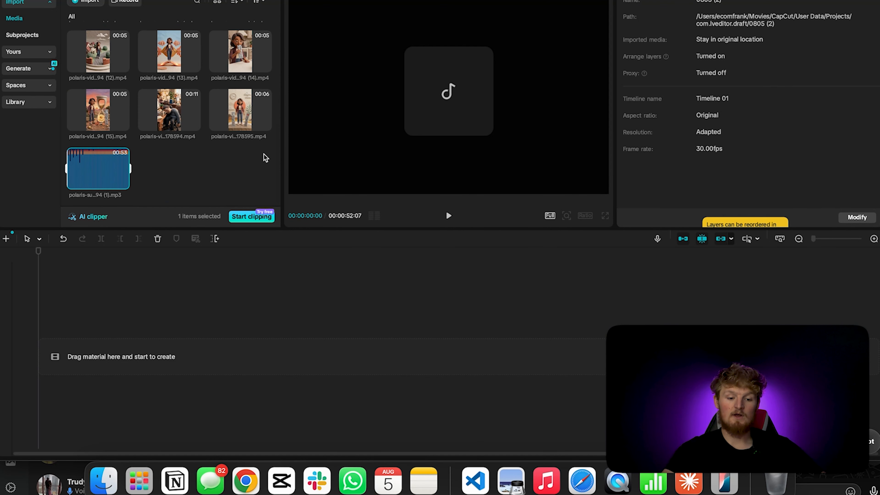
{"action": "left_click_drag", "start_coordinate": [73, 172], "coordinate": [89, 344]}
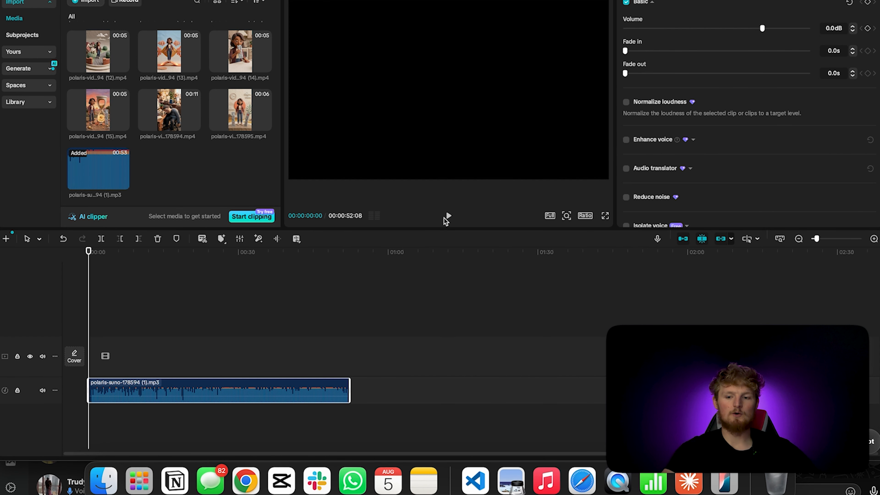
- Cut away the song's part before 00:00:10:23 and move the remaining audio to the timeline's start
{"action": "left_click_drag", "start_coordinate": [817, 239], "coordinate": [823, 242]}
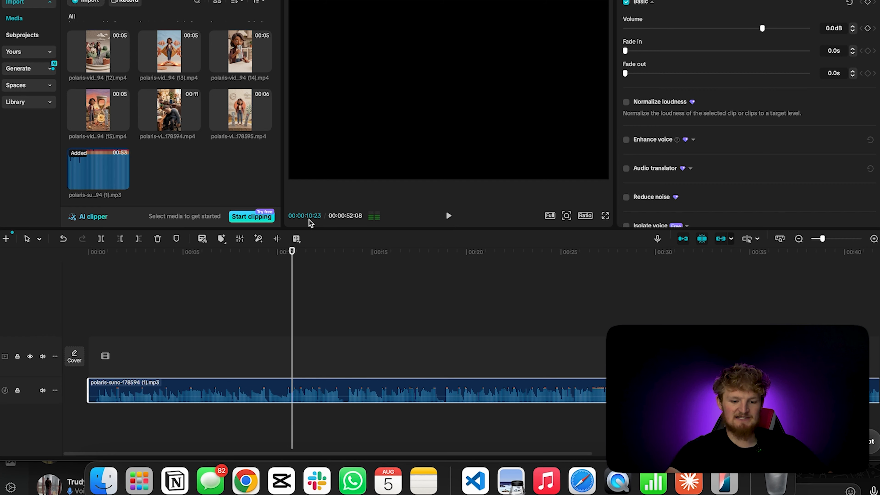
{"action": "left_click", "coordinate": [120, 239]}
{"action": "left_click_drag", "start_coordinate": [410, 400], "coordinate": [208, 386]}
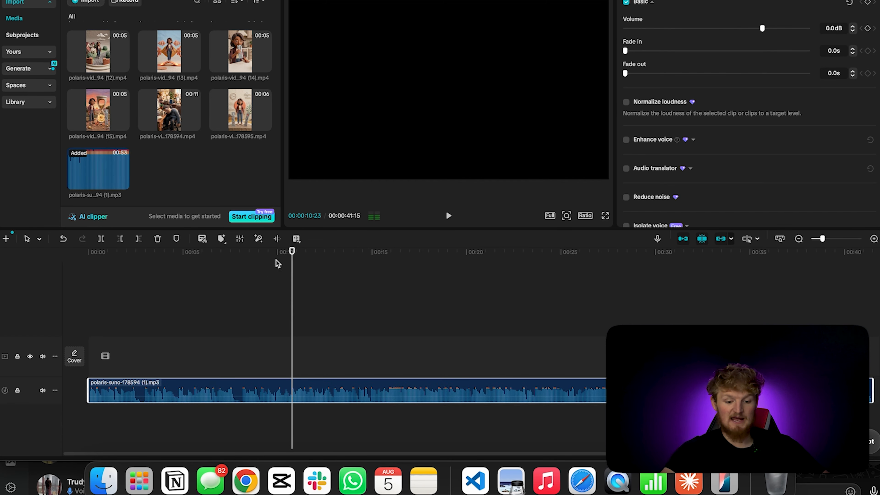
- Place polaris-video-178594 (3).mp4 at the start of the main video track, above the song
{"action": "left_click_drag", "start_coordinate": [292, 257], "coordinate": [33, 270]}
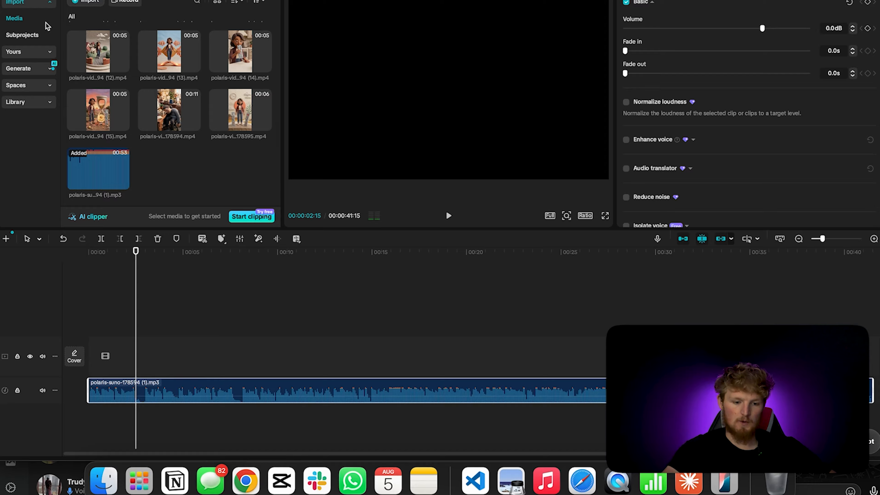
{"action": "scroll", "coordinate": [145, 70], "scroll_direction": "up", "scroll_amount": 3}
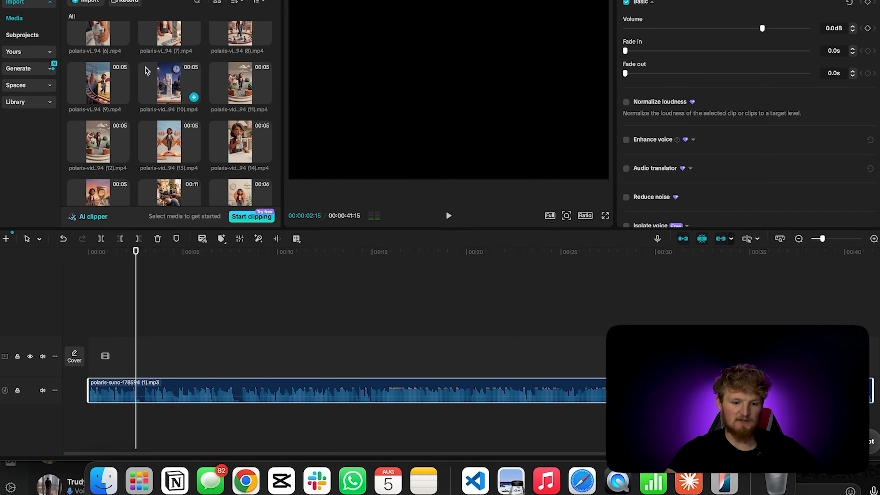
{"action": "scroll", "coordinate": [146, 69], "scroll_direction": "up", "scroll_amount": 5}
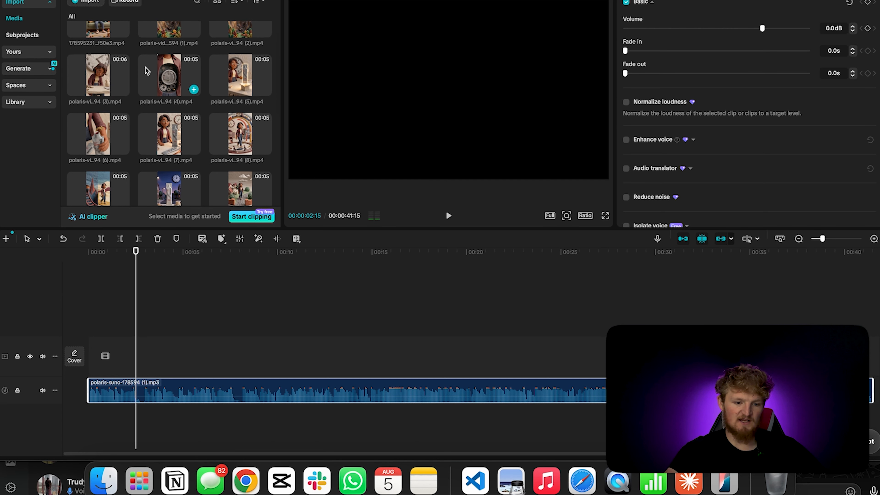
{"action": "left_click_drag", "start_coordinate": [96, 104], "coordinate": [86, 364]}
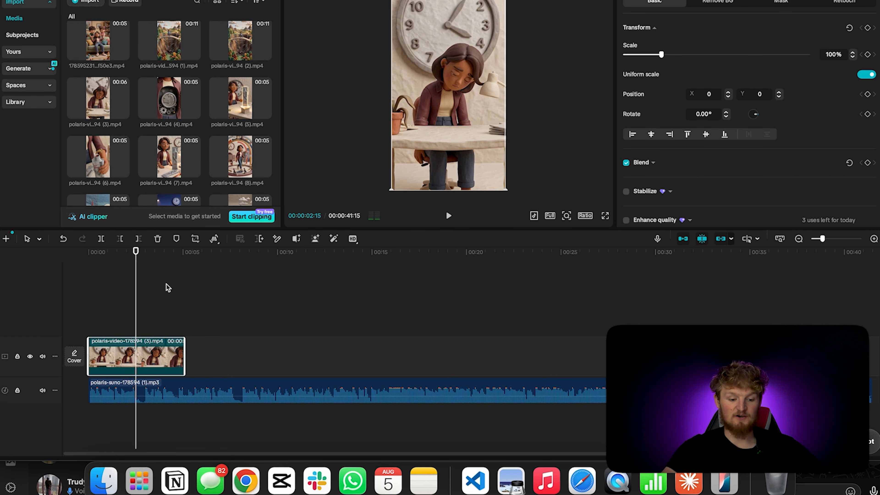
- Split the song on the audio track at 00:00:02:20
{"action": "left_click", "coordinate": [79, 260]}
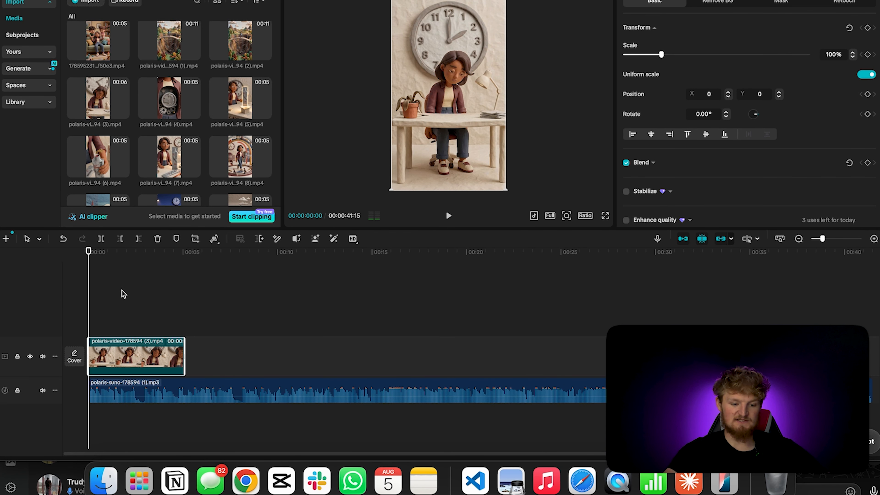
{"action": "left_click_drag", "start_coordinate": [90, 256], "coordinate": [139, 257]}
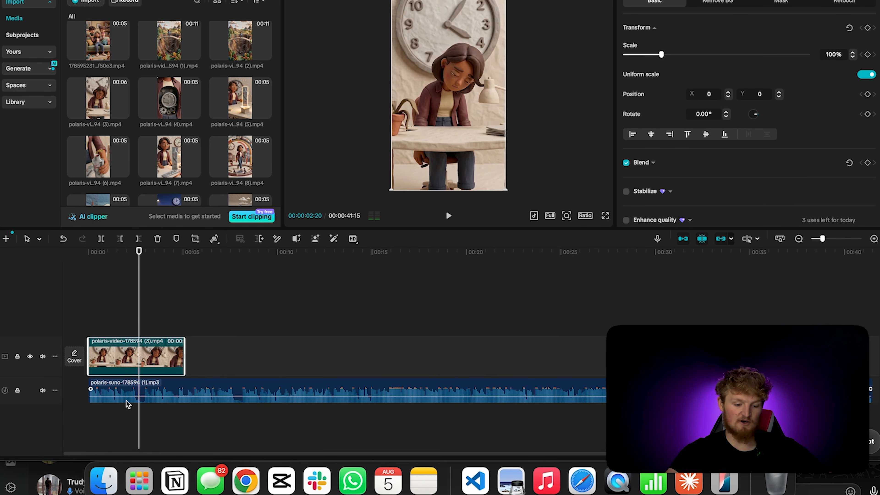
{"action": "left_click", "coordinate": [133, 397]}
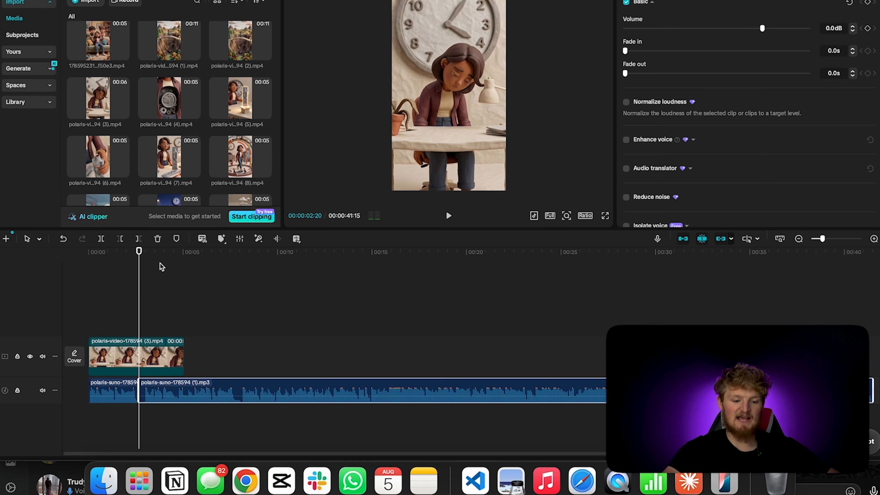
{"action": "mouse_move", "coordinate": [140, 258]}
{"action": "left_mouse_down"}
{"action": "mouse_move", "coordinate": [89, 256]}
{"action": "mouse_move", "coordinate": [132, 263]}
{"action": "left_mouse_up"}
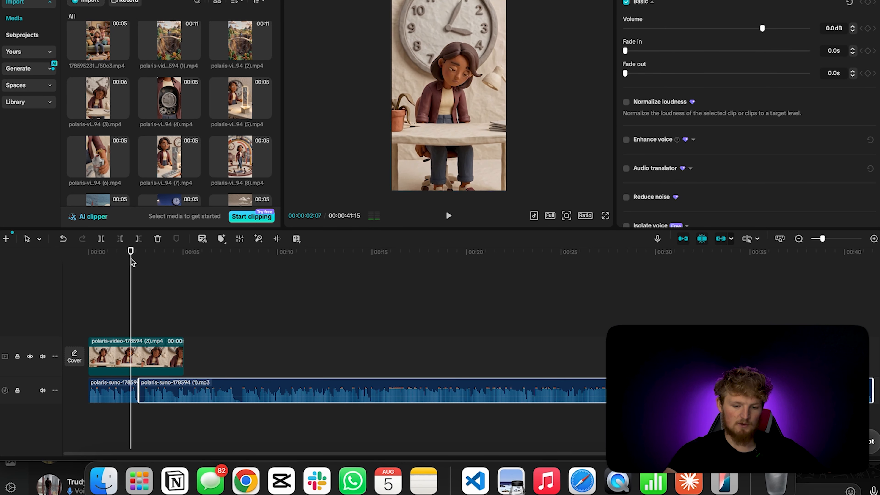
{"action": "left_click", "coordinate": [107, 348]}
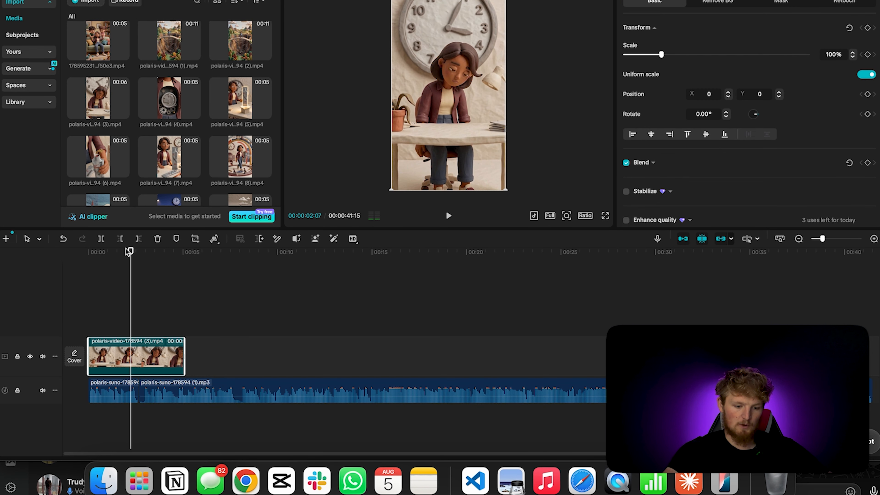
{"action": "left_click", "coordinate": [120, 240]}
{"action": "left_click", "coordinate": [63, 240]}
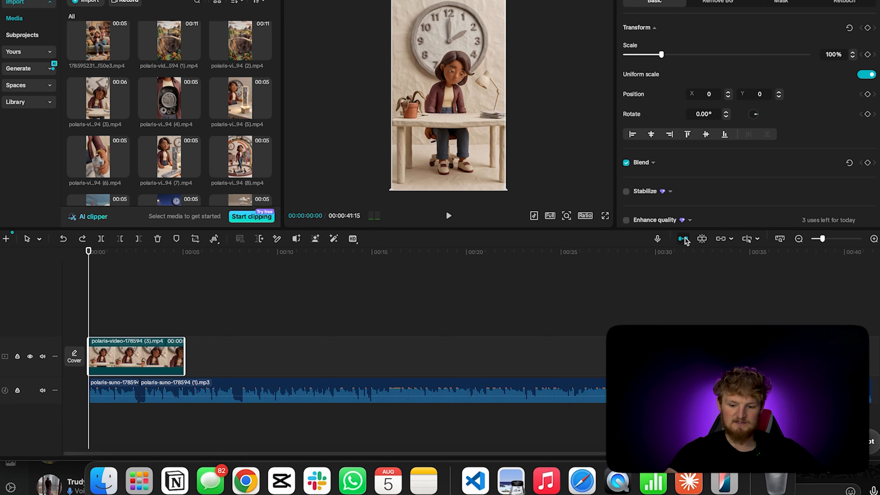
- Cut away the first video clip's part before 00:00:02:06, move the rest to the timeline's start and play it back
{"action": "left_click_drag", "start_coordinate": [92, 265], "coordinate": [130, 254]}
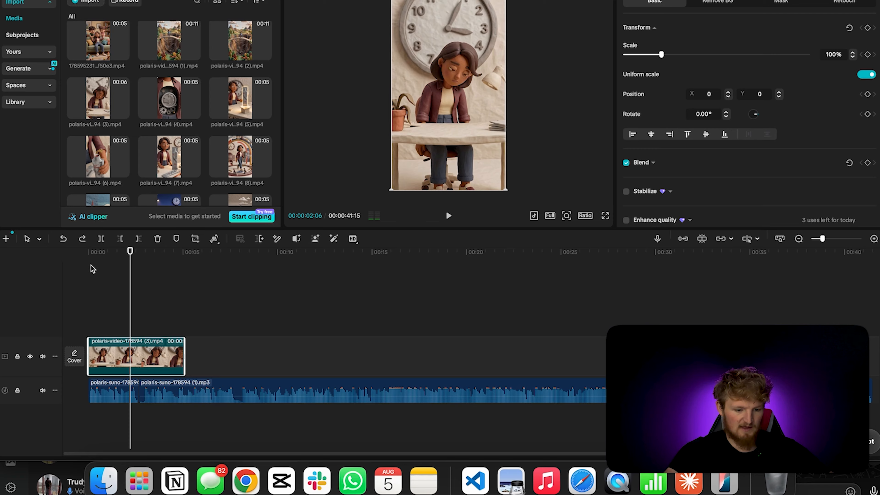
{"action": "left_click", "coordinate": [120, 239]}
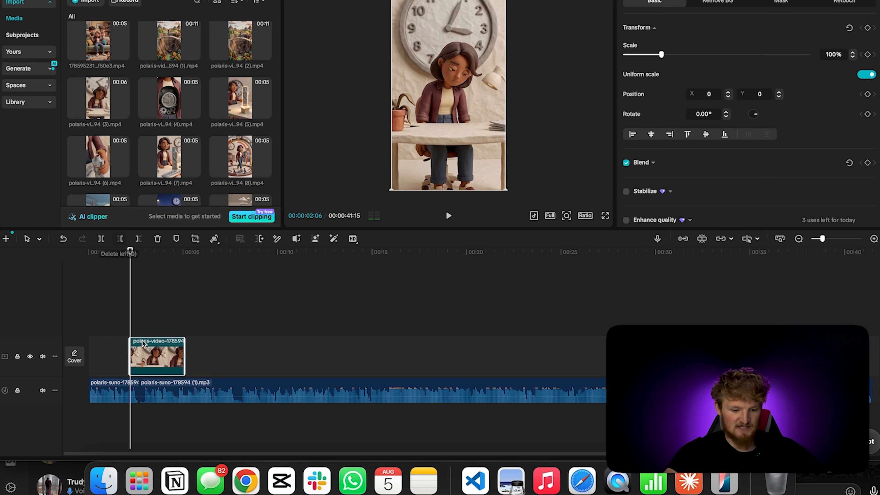
{"action": "left_click_drag", "start_coordinate": [150, 360], "coordinate": [116, 361]}
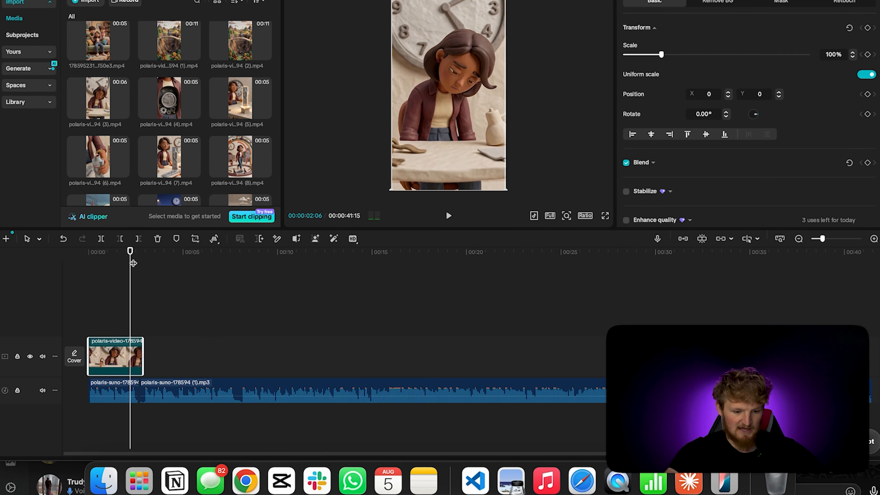
{"action": "left_click", "coordinate": [77, 257]}
{"action": "left_click", "coordinate": [449, 215]}
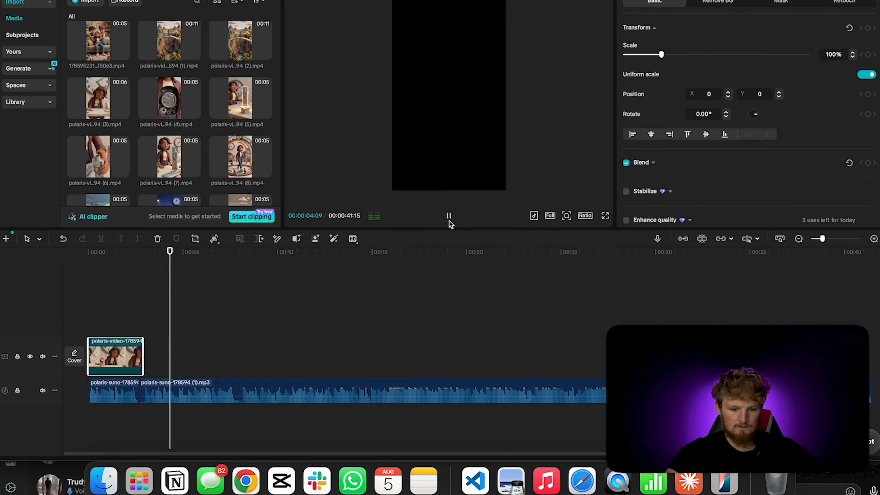
- Place polaris-video-178594 (4).mp4 directly after the first clip and turn the main track magnet back on
{"action": "left_click_drag", "start_coordinate": [179, 104], "coordinate": [143, 354]}
{"action": "left_click_drag", "start_coordinate": [156, 322], "coordinate": [158, 354]}
{"action": "left_click", "coordinate": [684, 239]}
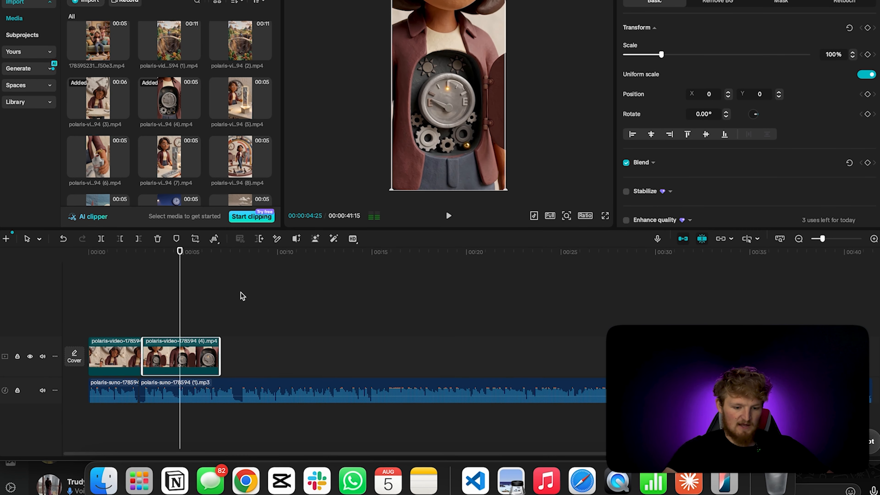
- Cut away the second clip's part before 00:00:04:09 and play back the shortened sequence
{"action": "mouse_move", "coordinate": [178, 259]}
{"action": "left_mouse_down"}
{"action": "mouse_move", "coordinate": [118, 258]}
{"action": "mouse_move", "coordinate": [170, 260]}
{"action": "left_mouse_up"}
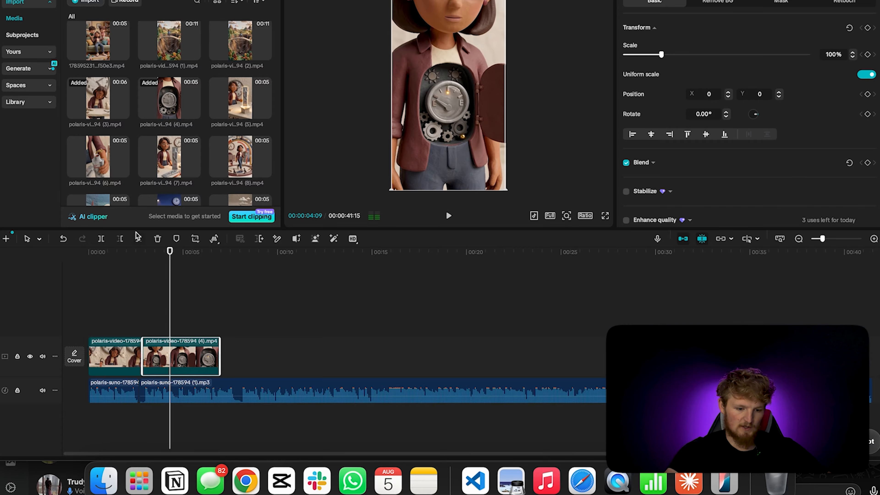
{"action": "left_click", "coordinate": [121, 239]}
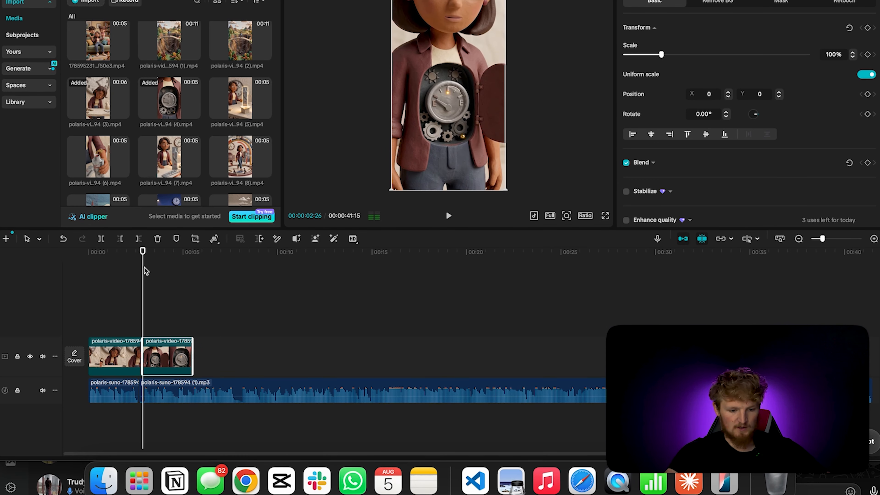
{"action": "left_click", "coordinate": [136, 264]}
{"action": "left_click", "coordinate": [448, 216]}
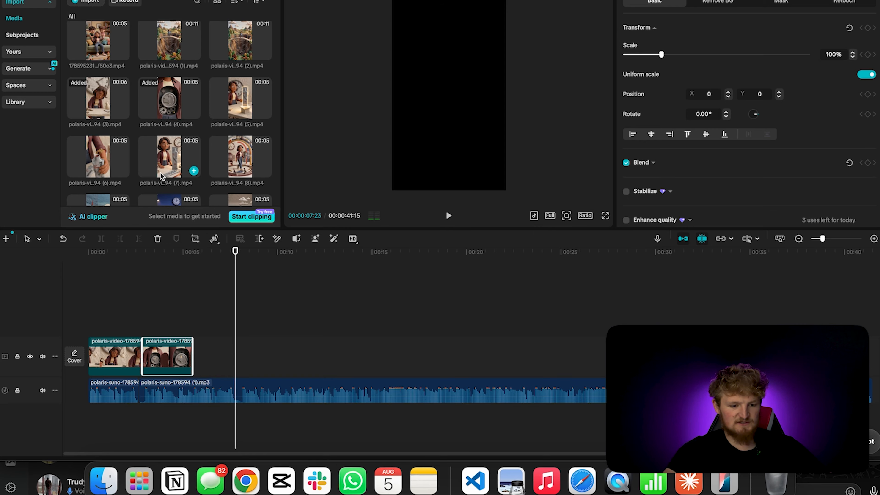
{"action": "left_click_drag", "start_coordinate": [174, 156], "coordinate": [198, 344]}
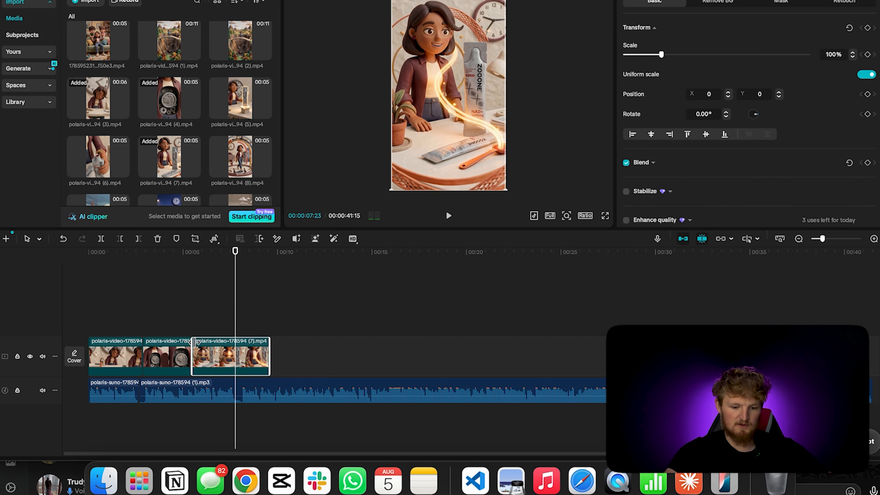
{"action": "left_click_drag", "start_coordinate": [239, 282], "coordinate": [253, 264]}
{"action": "key", "text": "Delete"}
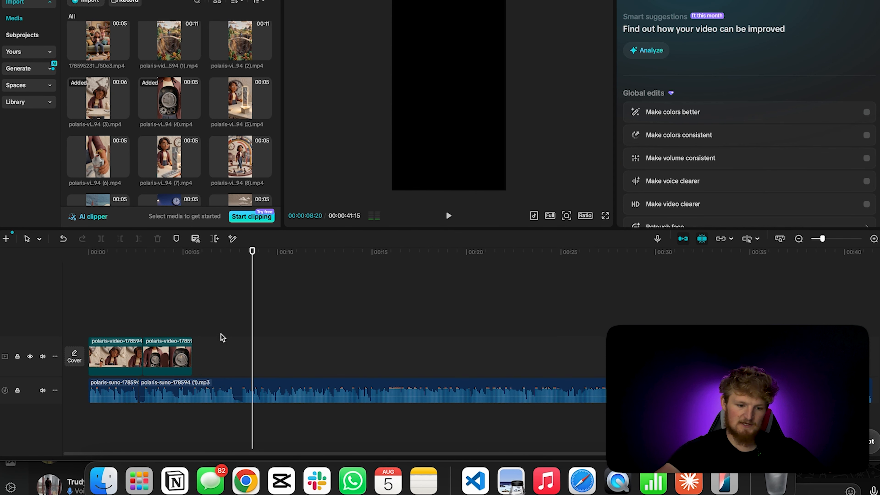
- Place polaris-video-178594 (5).mp4 directly after the second clip and cut away its opening part
{"action": "left_click_drag", "start_coordinate": [241, 92], "coordinate": [194, 353]}
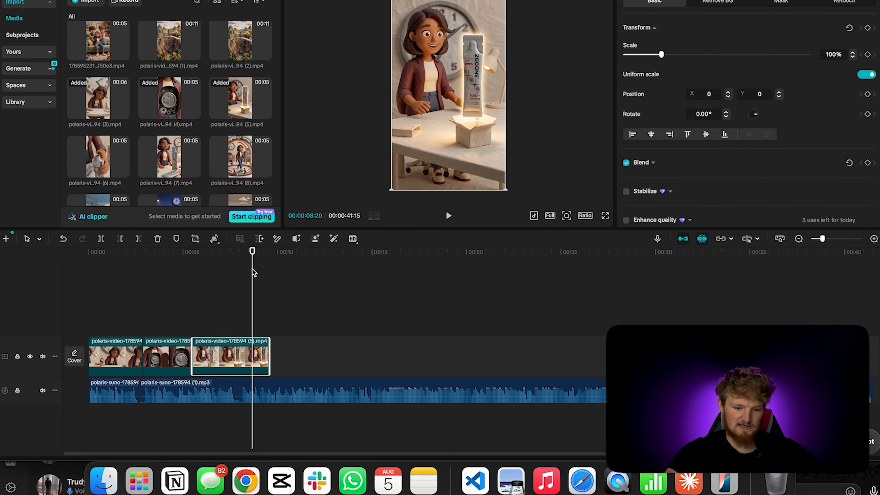
{"action": "left_click_drag", "start_coordinate": [253, 273], "coordinate": [237, 273]}
{"action": "left_click", "coordinate": [120, 242]}
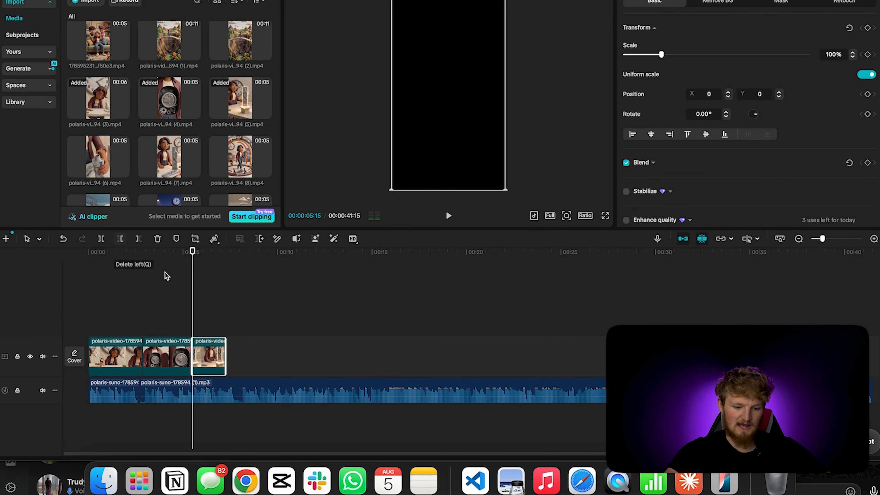
- Play the third clip from its start and cut away its part after 00:00:06:24
{"action": "mouse_move", "coordinate": [193, 252]}
{"action": "left_mouse_down"}
{"action": "mouse_move", "coordinate": [179, 254]}
{"action": "mouse_move", "coordinate": [193, 257]}
{"action": "left_mouse_up"}
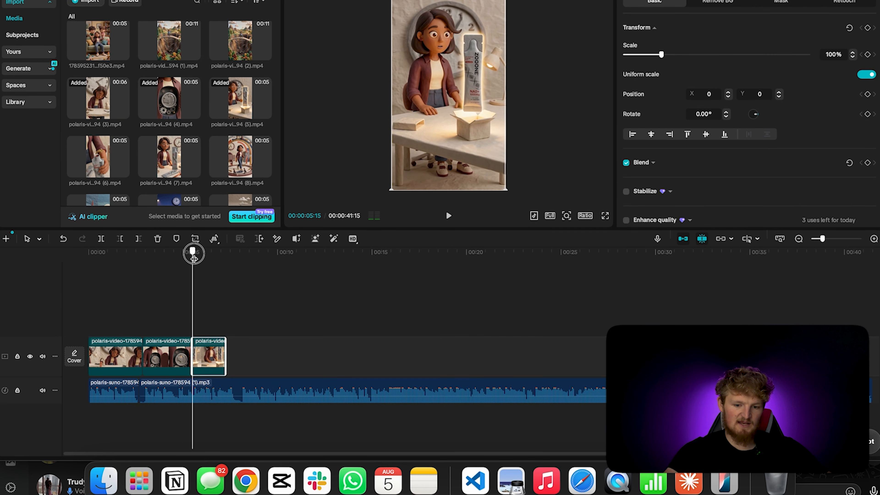
{"action": "left_click", "coordinate": [446, 215]}
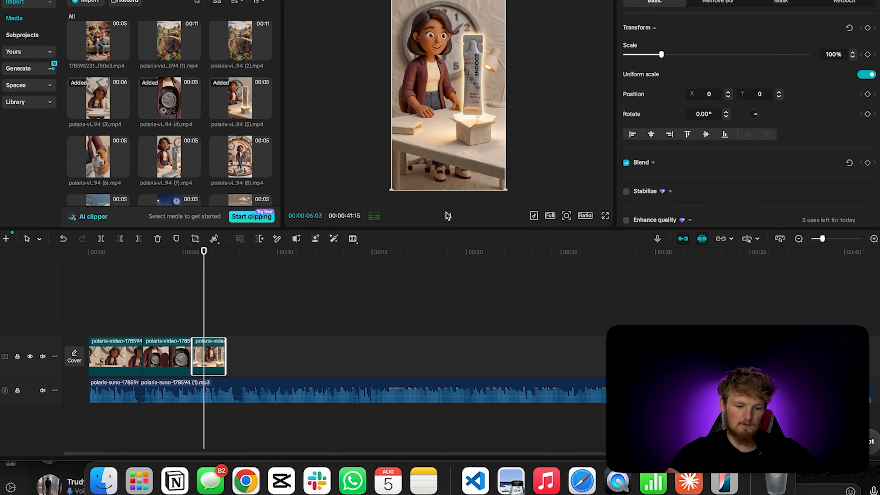
{"action": "left_click", "coordinate": [139, 241]}
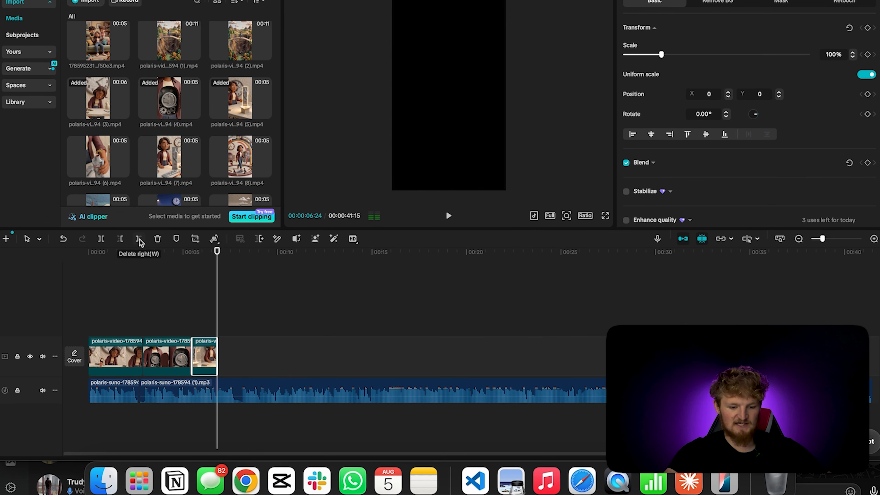
- Place polaris-video-178594 (6).mp4 directly after the third clip and cut away its part after 00:00:08:23
{"action": "left_click_drag", "start_coordinate": [98, 160], "coordinate": [255, 358]}
{"action": "left_click", "coordinate": [214, 240]}
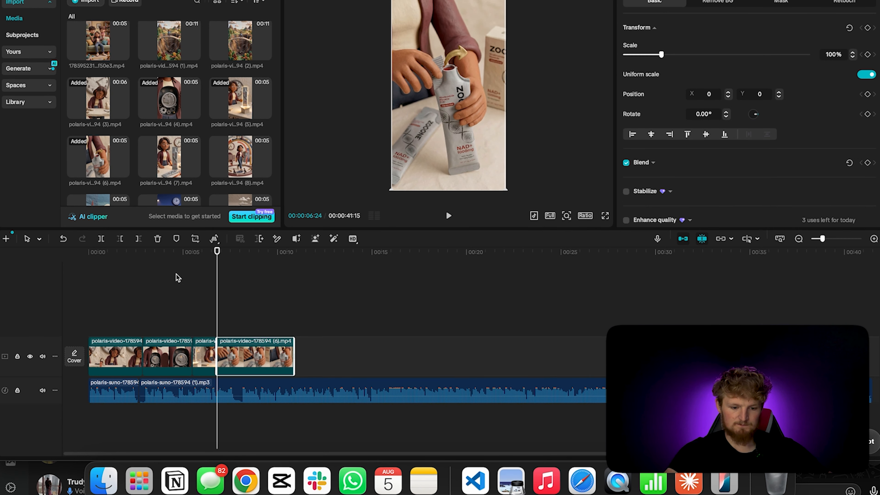
{"action": "left_click_drag", "start_coordinate": [218, 258], "coordinate": [248, 256]}
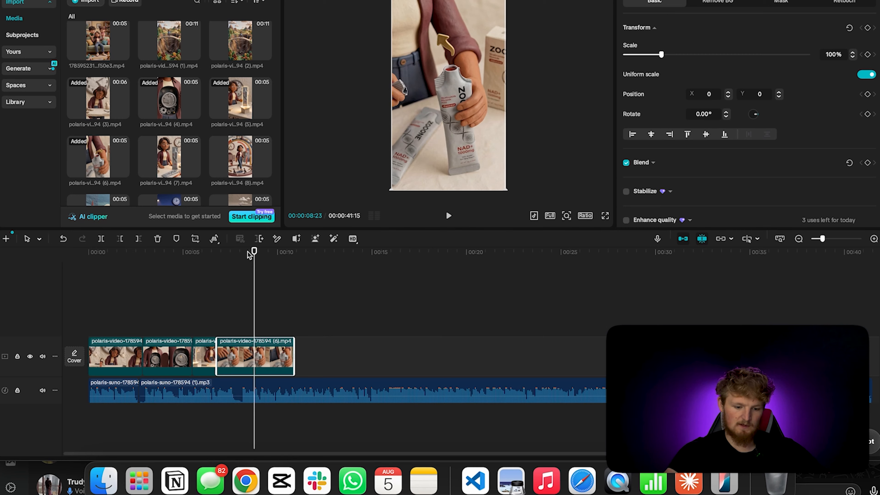
{"action": "left_click", "coordinate": [139, 239]}
- Play the sequence from 00:00:04:04, cut away the fourth clip's part before 00:00:07:09 and play back the result
{"action": "left_click_drag", "start_coordinate": [251, 258], "coordinate": [167, 257]}
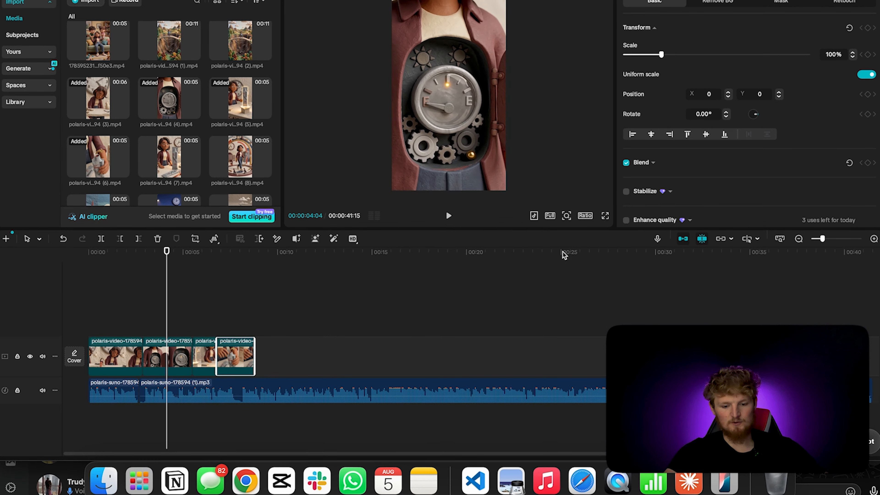
{"action": "left_click", "coordinate": [449, 217]}
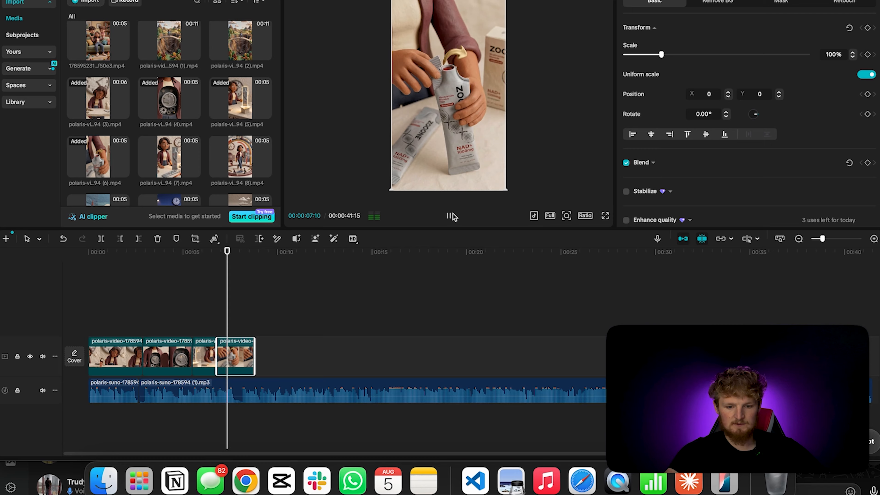
{"action": "left_click_drag", "start_coordinate": [260, 252], "coordinate": [226, 265]}
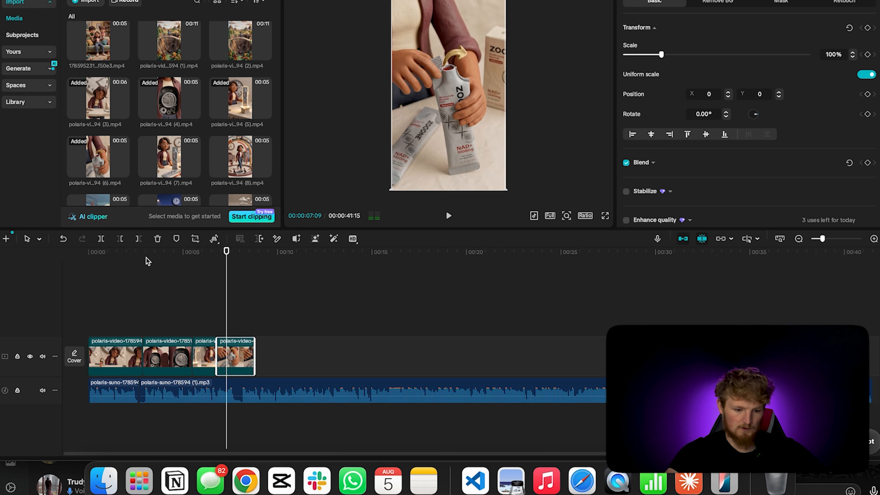
{"action": "left_click", "coordinate": [120, 239]}
{"action": "left_click", "coordinate": [449, 215]}
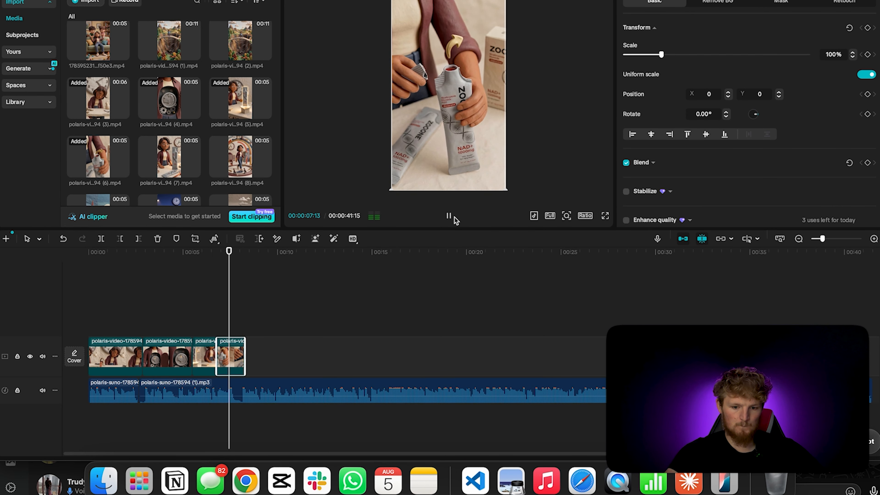
{"action": "left_click", "coordinate": [449, 216]}
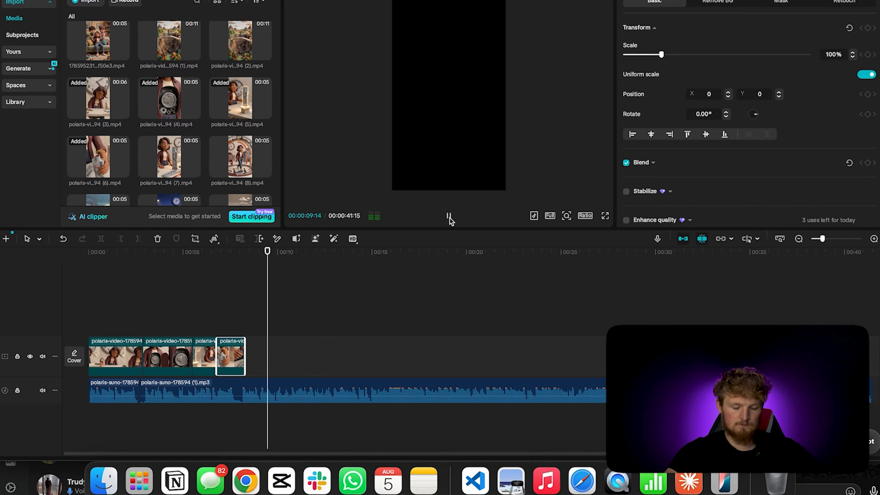
- Place polaris-video-178594 (7).mp4 directly after the fourth clip, shorten it to about two seconds and play back the sequence
{"action": "scroll", "coordinate": [197, 156], "scroll_direction": "down", "scroll_amount": 3}
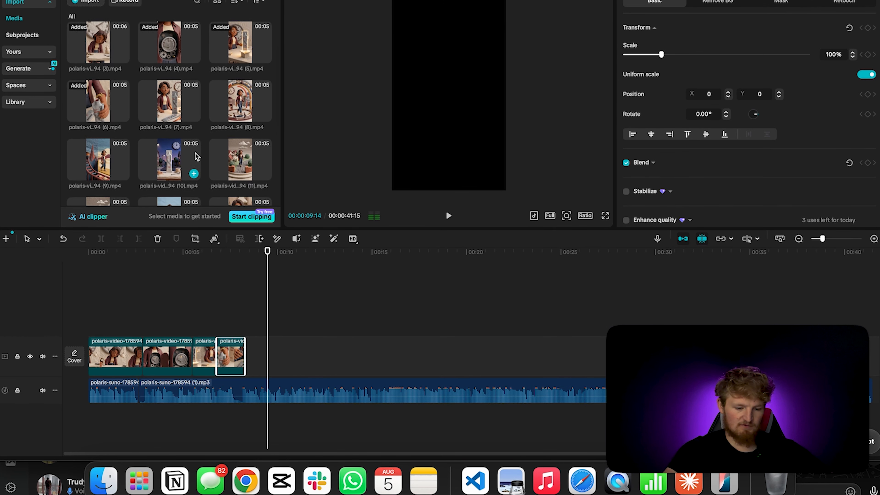
{"action": "scroll", "coordinate": [214, 147], "scroll_direction": "down", "scroll_amount": 4}
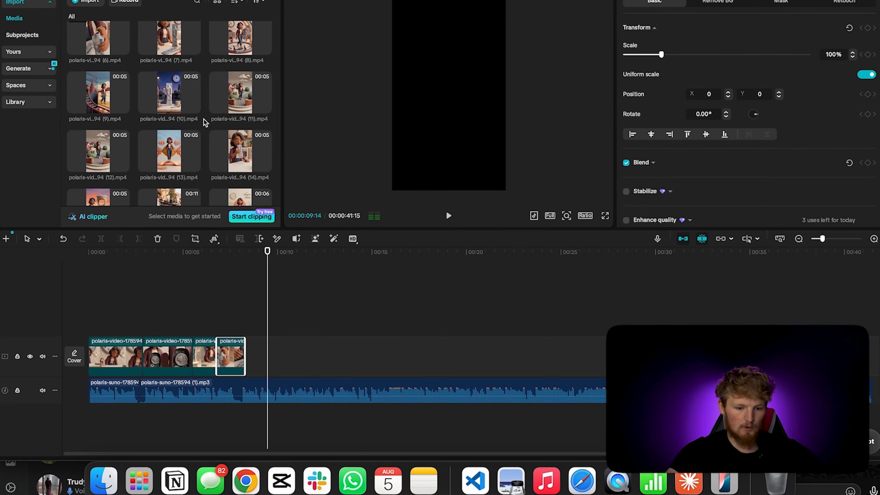
{"action": "scroll", "coordinate": [206, 122], "scroll_direction": "down", "scroll_amount": 2}
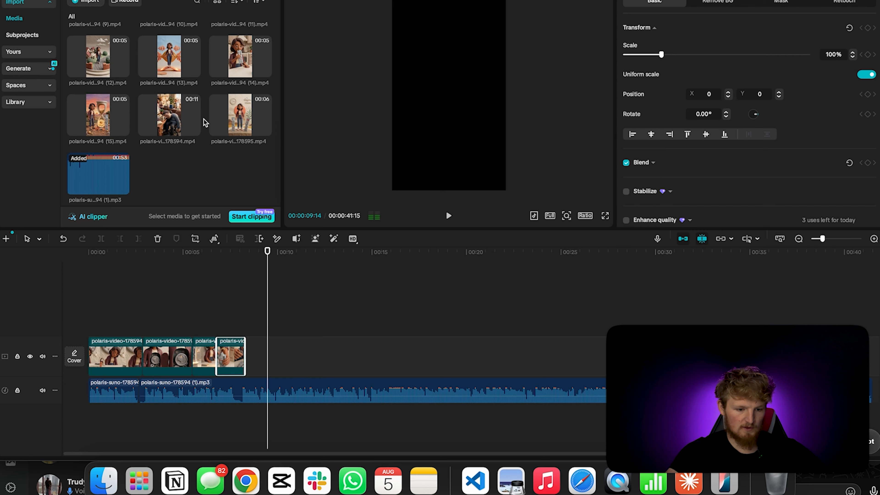
{"action": "scroll", "coordinate": [148, 97], "scroll_direction": "up", "scroll_amount": 5}
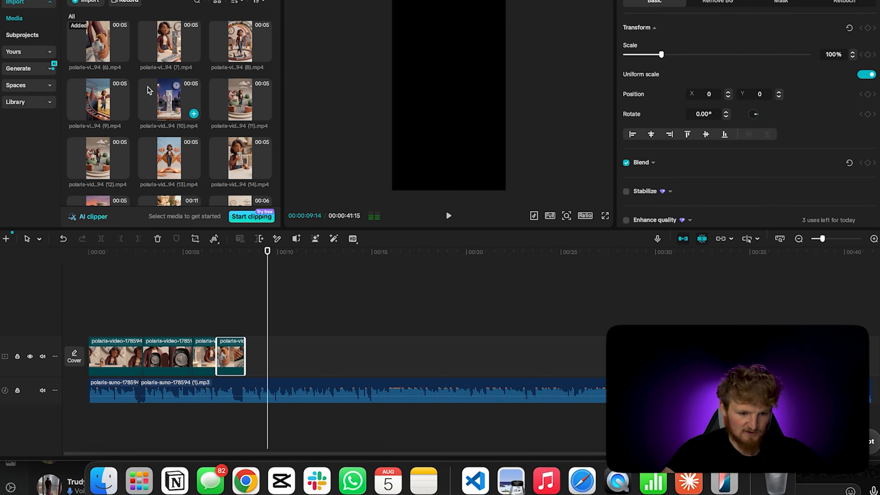
{"action": "scroll", "coordinate": [146, 94], "scroll_direction": "up", "scroll_amount": 2}
{"action": "scroll", "coordinate": [147, 99], "scroll_direction": "up", "scroll_amount": 2}
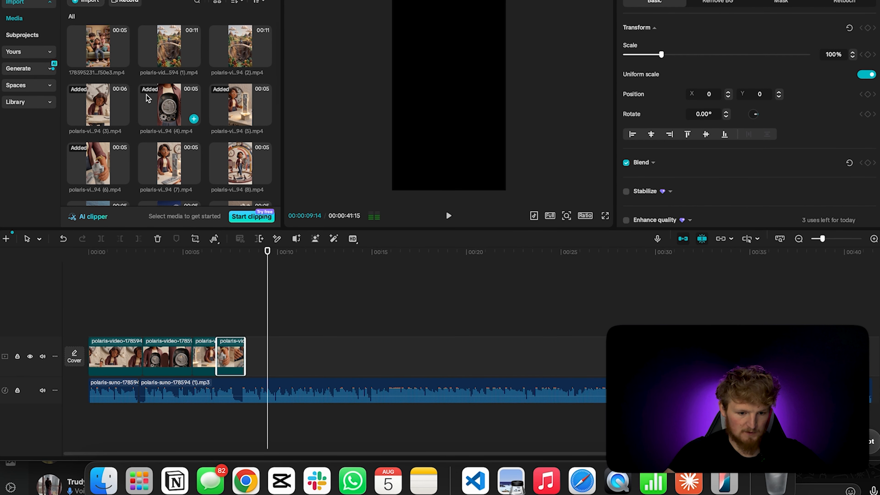
{"action": "left_click", "coordinate": [238, 109]}
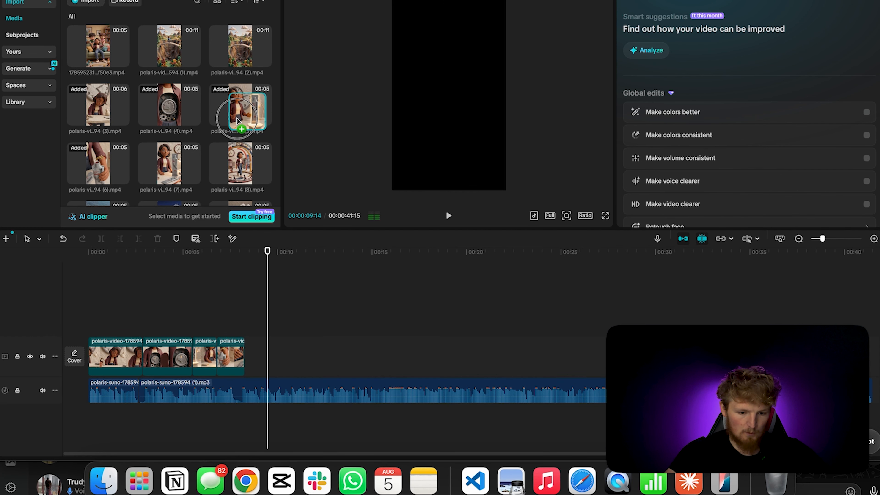
{"action": "scroll", "coordinate": [233, 148], "scroll_direction": "down", "scroll_amount": 2}
{"action": "left_click_drag", "start_coordinate": [165, 139], "coordinate": [245, 341]}
{"action": "left_click_drag", "start_coordinate": [266, 258], "coordinate": [231, 266]}
{"action": "left_click", "coordinate": [450, 217]}
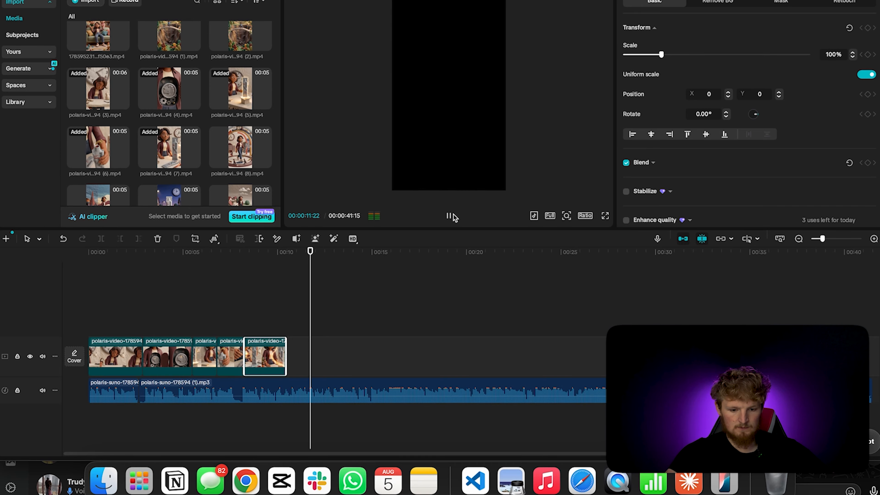
- Place polaris-video-178594 (8).mp4 directly after the fifth clip, cut away its part before 00:00:11:07 and play back the result
{"action": "left_click_drag", "start_coordinate": [246, 153], "coordinate": [285, 344]}
{"action": "left_click_drag", "start_coordinate": [314, 264], "coordinate": [268, 268]}
{"action": "left_click", "coordinate": [448, 216]}
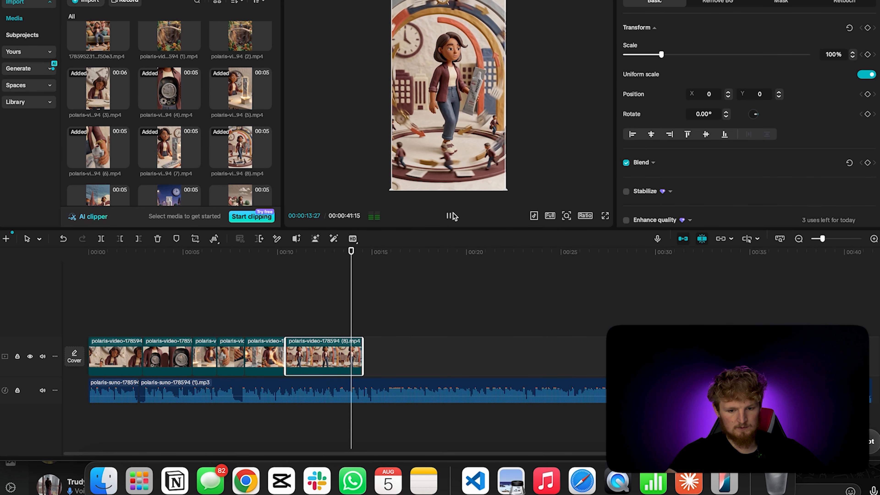
{"action": "left_click_drag", "start_coordinate": [362, 251], "coordinate": [301, 268]}
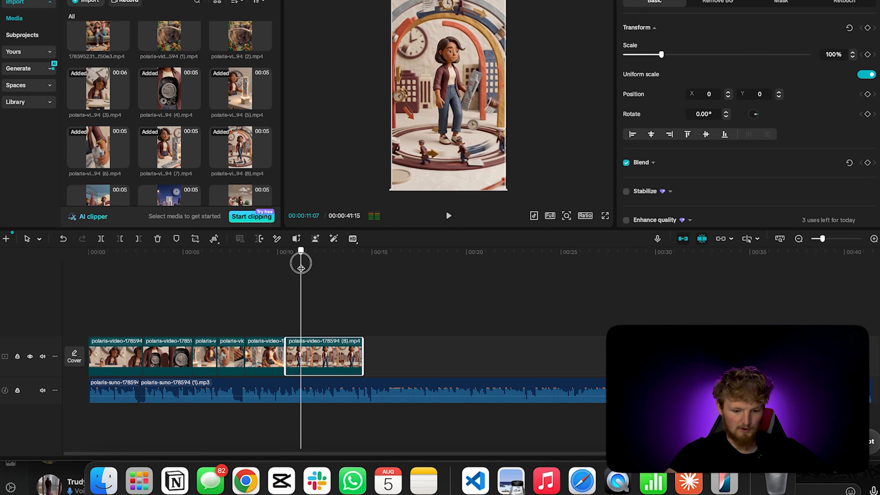
{"action": "left_click", "coordinate": [120, 239]}
{"action": "left_click", "coordinate": [272, 252]}
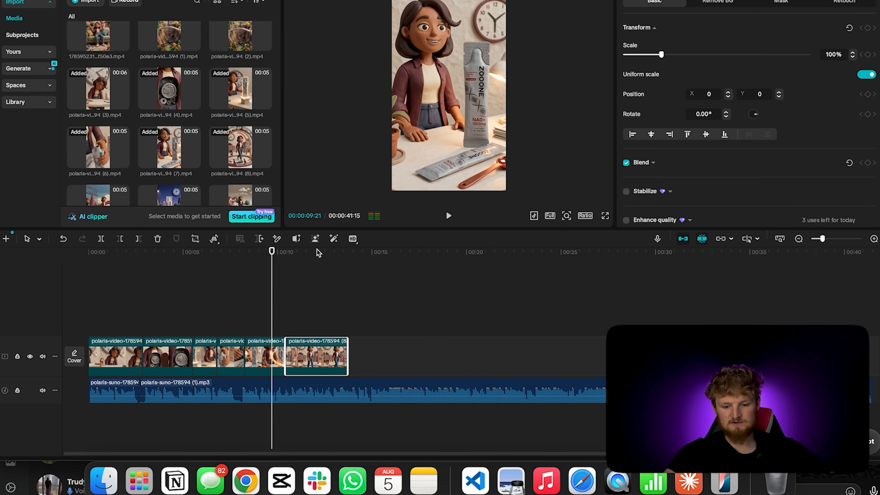
{"action": "left_click", "coordinate": [448, 215]}
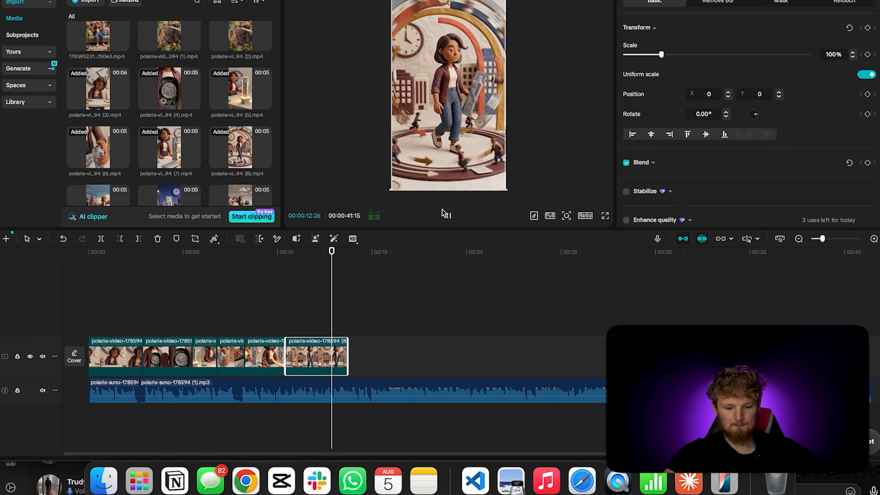
{"action": "left_click", "coordinate": [443, 210]}
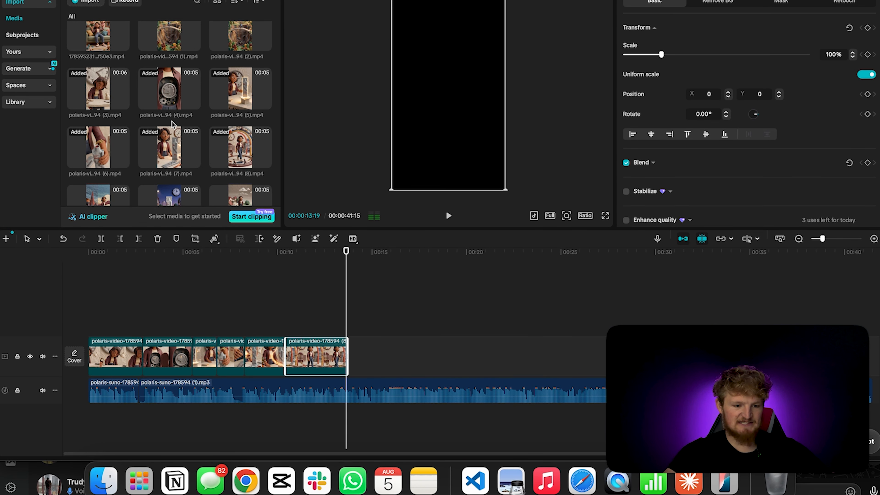
- Place polaris-video-178594 (13).mp4 directly after the sixth clip and cut away the sixth clip's closing part
{"action": "scroll", "coordinate": [172, 124], "scroll_direction": "down", "scroll_amount": 5}
{"action": "left_click_drag", "start_coordinate": [173, 156], "coordinate": [360, 353]}
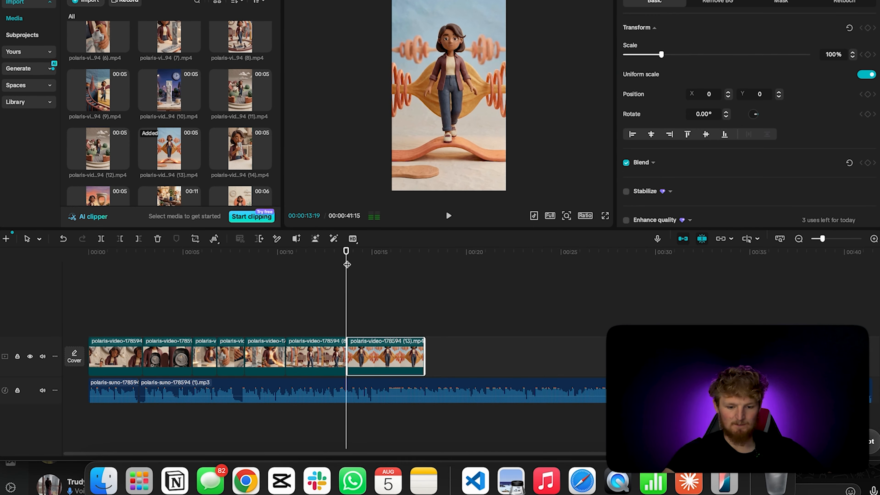
{"action": "left_click_drag", "start_coordinate": [347, 264], "coordinate": [301, 264]}
{"action": "left_click", "coordinate": [449, 216]}
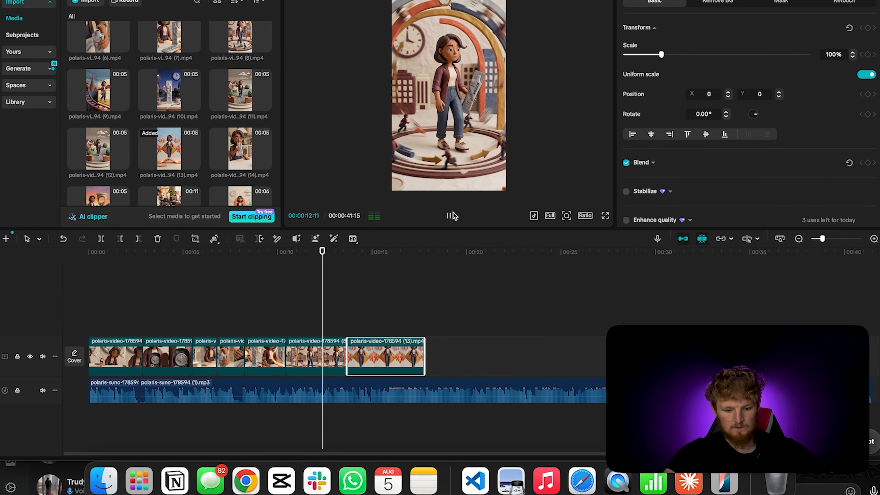
{"action": "left_click", "coordinate": [453, 216]}
{"action": "left_click", "coordinate": [138, 239]}
- Play the seventh clip and cut away its part after 00:00:15:28
{"action": "left_click", "coordinate": [449, 216]}
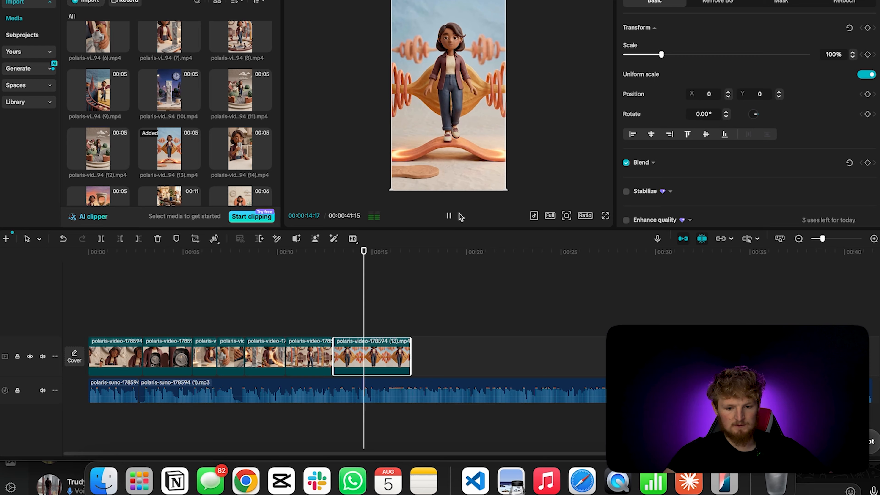
{"action": "key", "text": "space"}
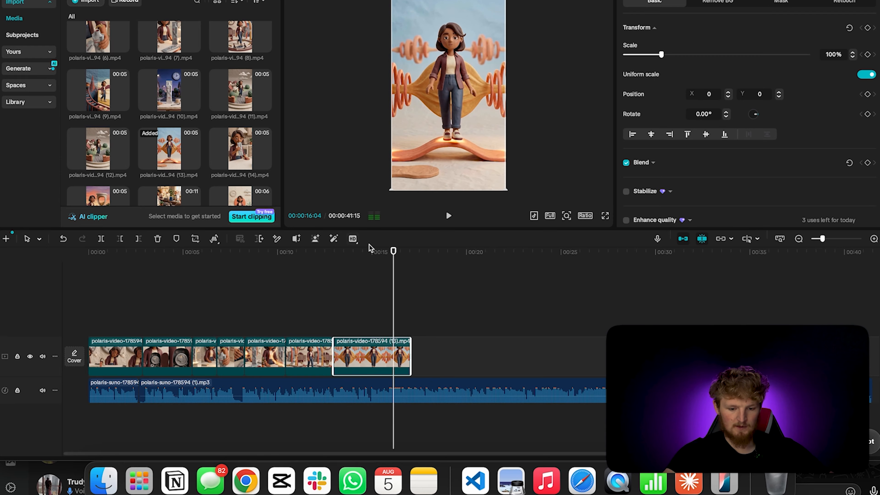
{"action": "left_click_drag", "start_coordinate": [393, 252], "coordinate": [390, 252]}
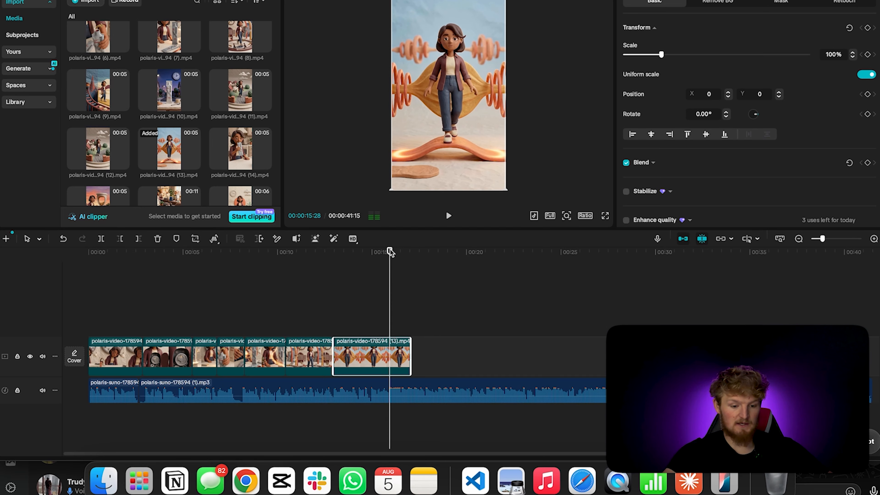
{"action": "left_click", "coordinate": [139, 239]}
- Try polaris-video-178594 (11).mp4 directly after the seventh clip, play the transition from 00:00:14:11 and delete the added clip
{"action": "scroll", "coordinate": [183, 163], "scroll_direction": "down", "scroll_amount": 2}
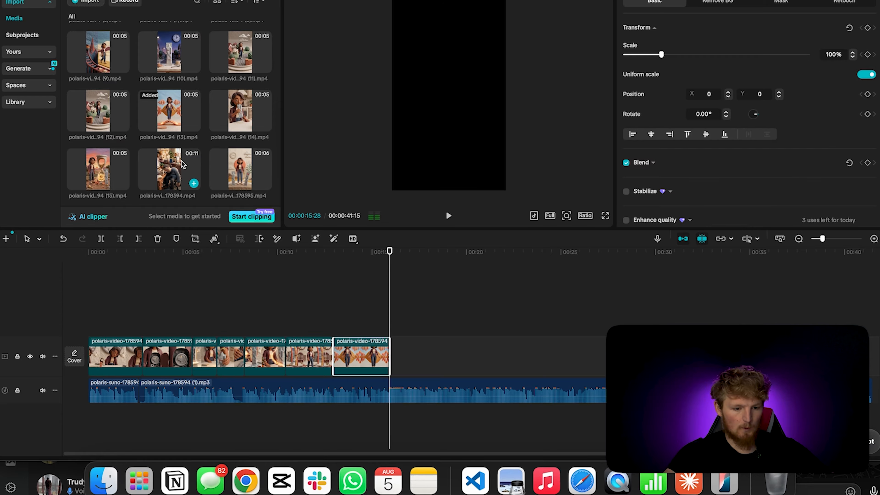
{"action": "scroll", "coordinate": [147, 98], "scroll_direction": "up", "scroll_amount": 8}
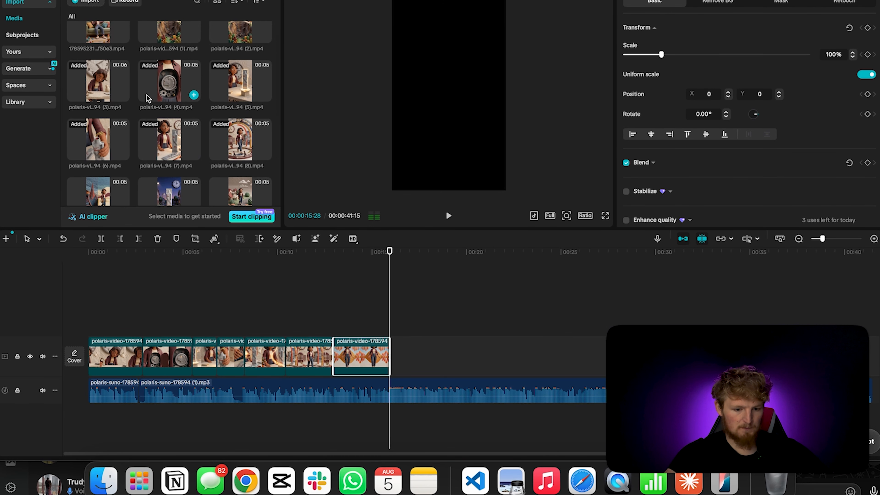
{"action": "scroll", "coordinate": [147, 98], "scroll_direction": "down", "scroll_amount": 4}
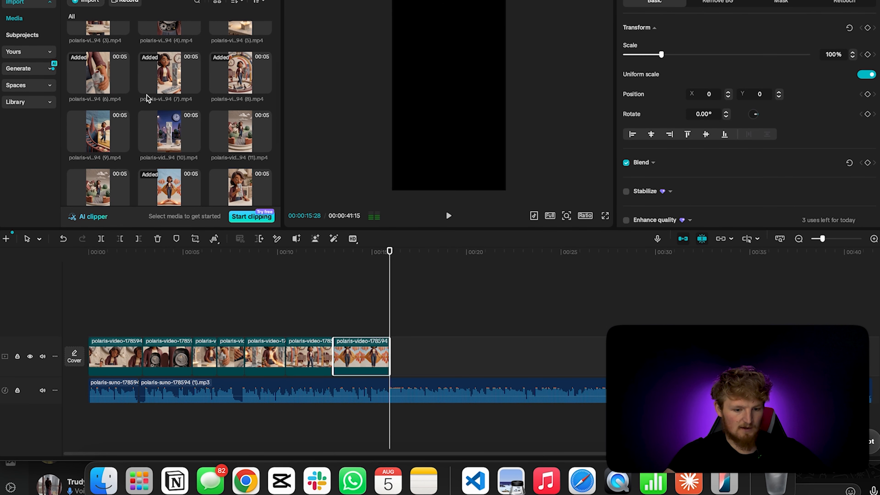
{"action": "scroll", "coordinate": [237, 134], "scroll_direction": "down", "scroll_amount": 1}
{"action": "left_click_drag", "start_coordinate": [238, 133], "coordinate": [390, 343]}
{"action": "left_click_drag", "start_coordinate": [390, 251], "coordinate": [360, 252]}
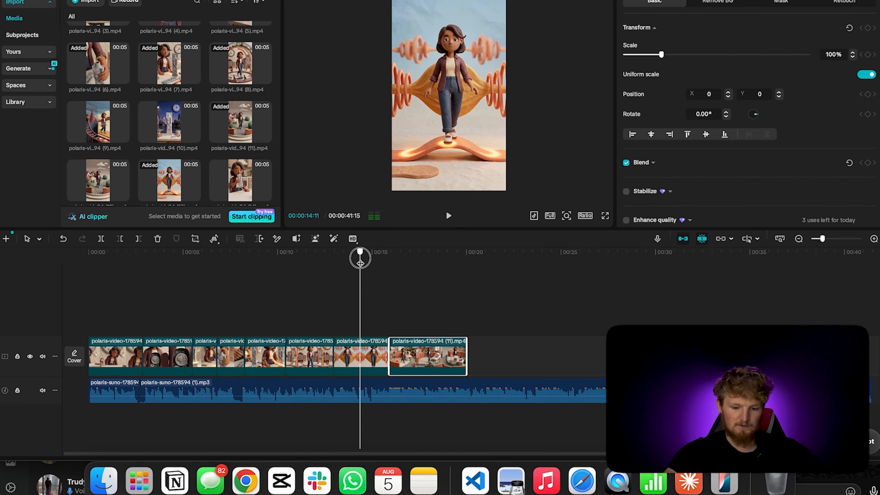
{"action": "left_click", "coordinate": [449, 217]}
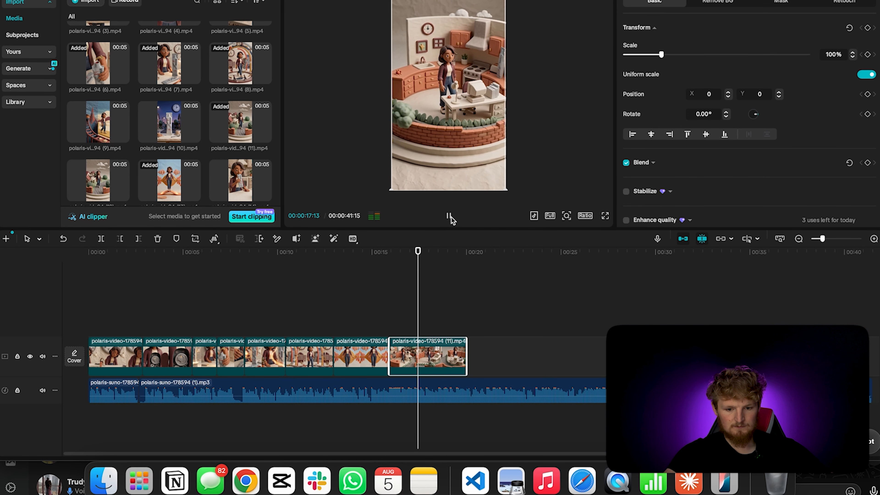
{"action": "left_click", "coordinate": [449, 216]}
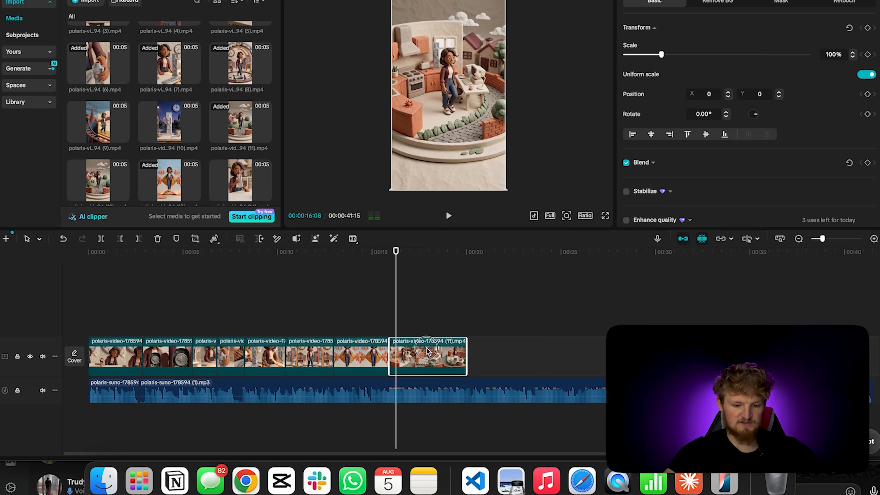
{"action": "key", "text": "Delete"}
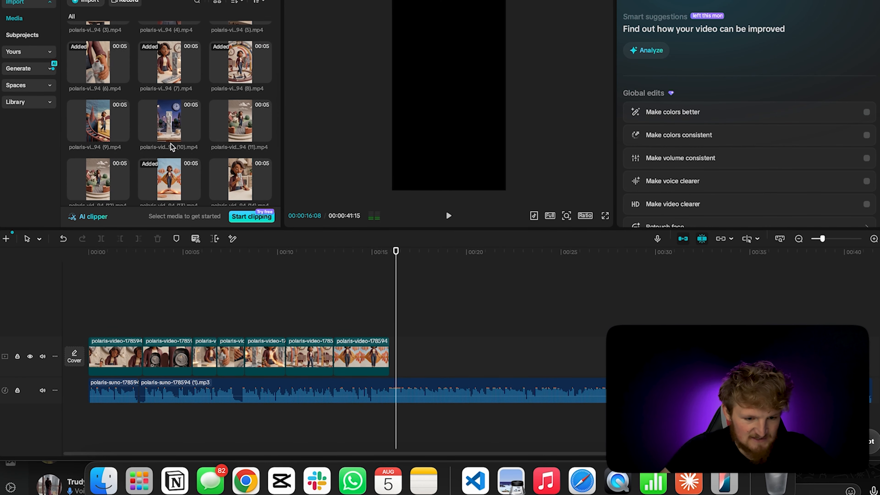
- Place polaris-video-178594 (10).mp4 directly after the seventh clip, play it and cut away its part after 00:00:18:19
{"action": "scroll", "coordinate": [170, 146], "scroll_direction": "up", "scroll_amount": 3}
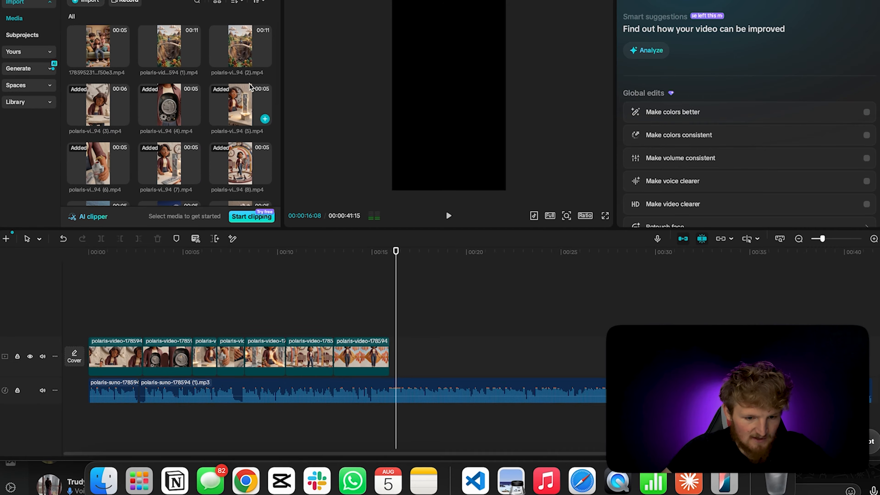
{"action": "left_click", "coordinate": [103, 87]}
{"action": "left_click", "coordinate": [173, 107]}
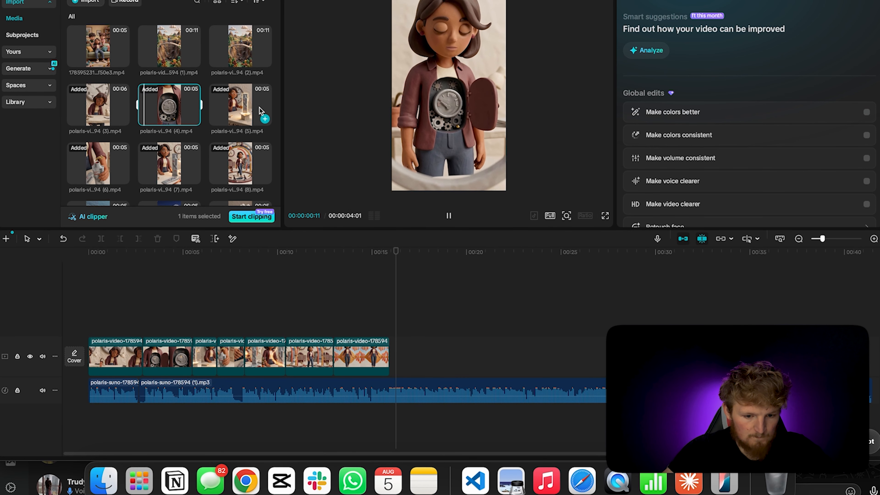
{"action": "left_click", "coordinate": [243, 107]}
{"action": "scroll", "coordinate": [236, 166], "scroll_direction": "down", "scroll_amount": 3}
{"action": "left_click_drag", "start_coordinate": [169, 119], "coordinate": [401, 354]}
{"action": "left_click_drag", "start_coordinate": [396, 252], "coordinate": [364, 252]}
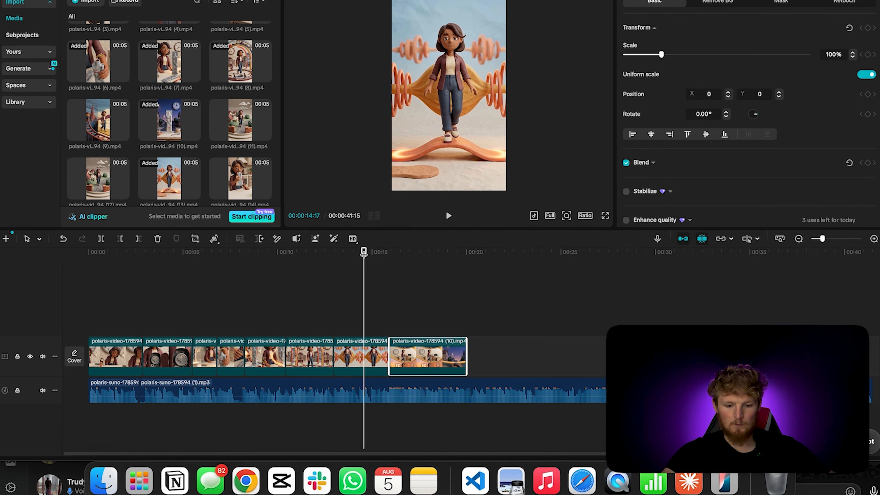
{"action": "left_click", "coordinate": [449, 215]}
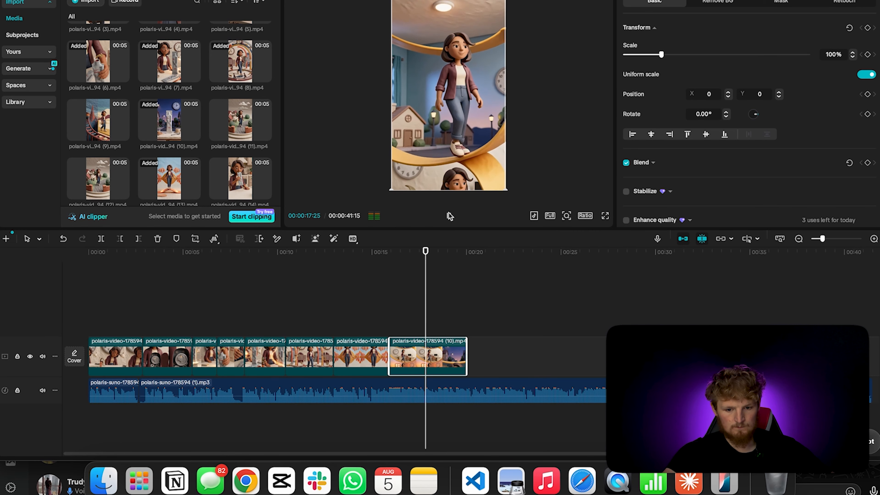
{"action": "left_click", "coordinate": [450, 215]}
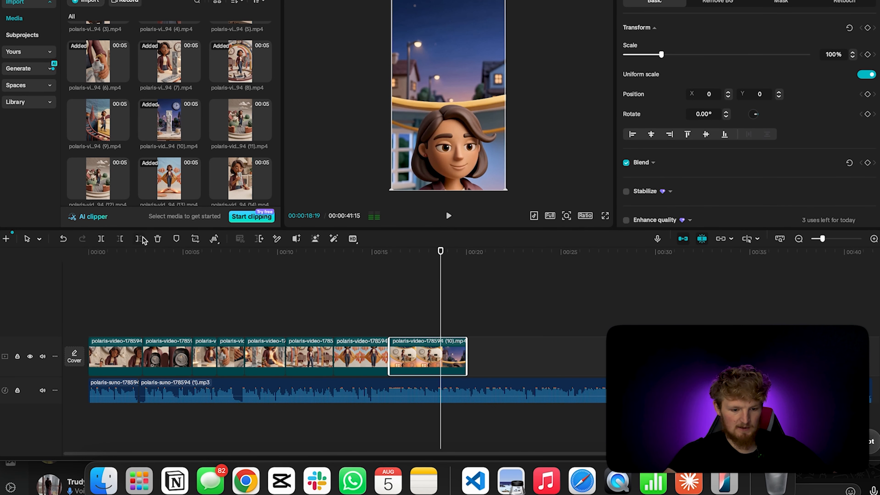
{"action": "left_click", "coordinate": [141, 238]}
- Place polaris-video-178594 (11).mp4 directly after the eighth clip and play it back with the song
{"action": "left_click", "coordinate": [450, 215]}
{"action": "left_click", "coordinate": [452, 214]}
{"action": "left_click_drag", "start_coordinate": [240, 121], "coordinate": [446, 351]}
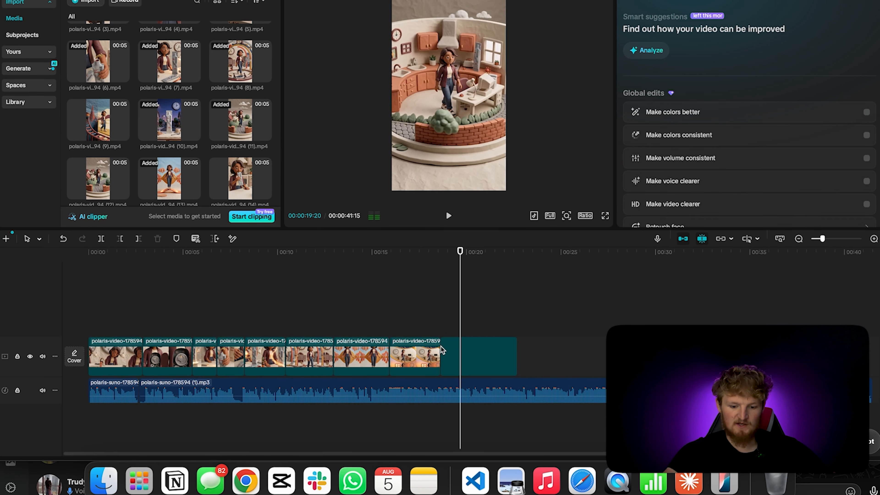
{"action": "left_click", "coordinate": [448, 217]}
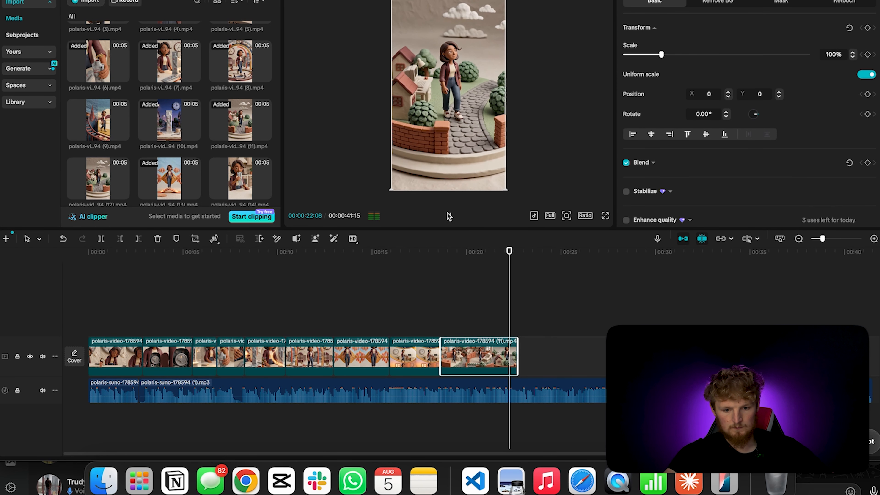
- Place polaris-video-178594 (14).mp4 directly after the ninth clip, cut away its opening part and play back the result
{"action": "left_click_drag", "start_coordinate": [240, 179], "coordinate": [517, 352]}
{"action": "mouse_move", "coordinate": [530, 251]}
{"action": "left_mouse_down"}
{"action": "mouse_move", "coordinate": [510, 250]}
{"action": "mouse_move", "coordinate": [547, 250]}
{"action": "left_mouse_up"}
{"action": "left_click", "coordinate": [122, 239]}
{"action": "left_click", "coordinate": [449, 216]}
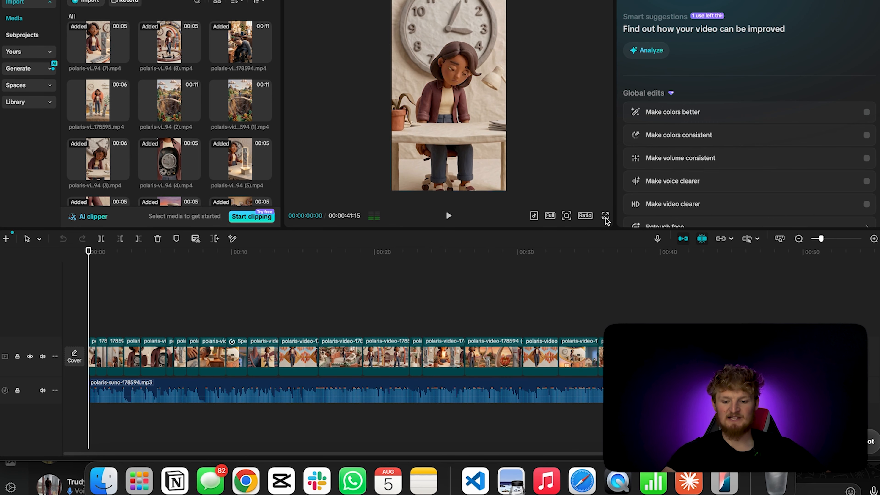
- Play the finished music video in full screen from its start
{"action": "left_click", "coordinate": [554, 212]}
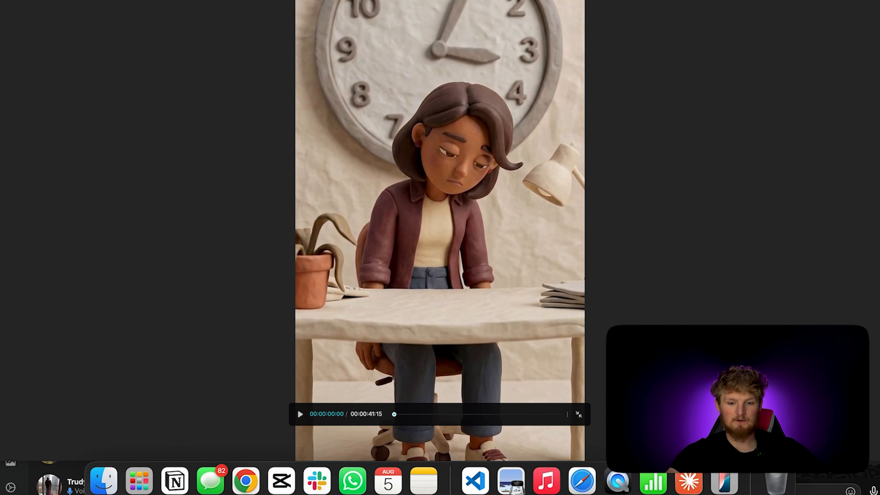
{"action": "key", "text": "space"}
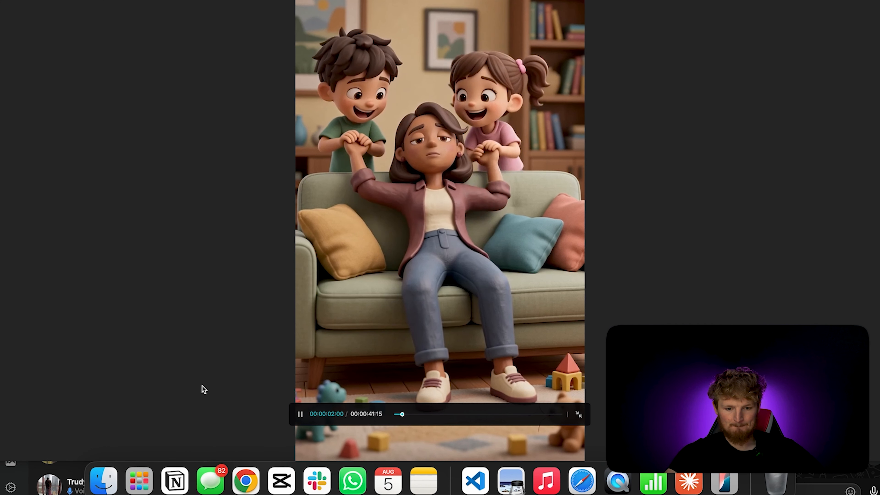